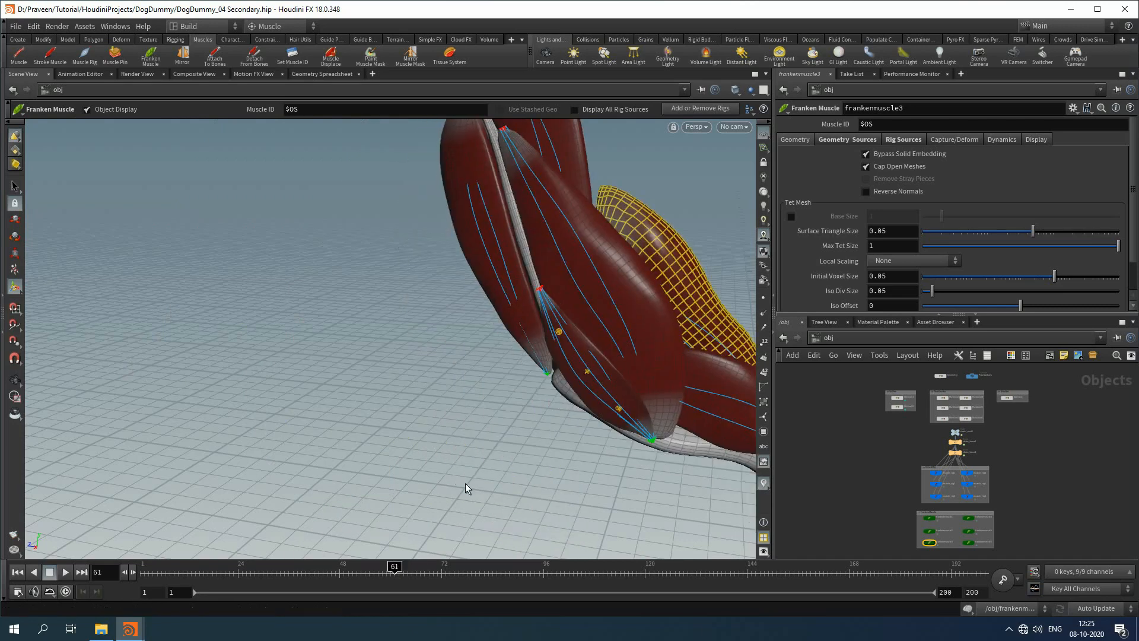
Examine the muscle deformation in wireframe while scrubbing the animation between frames 1 and 29, finishing at frame 1
key("shift+w")
mouse_move(491, 361)
middle_mouse_down("alt")
mouse_move(384, 372)
mouse_move(258, 417)
middle_mouse_up("alt")
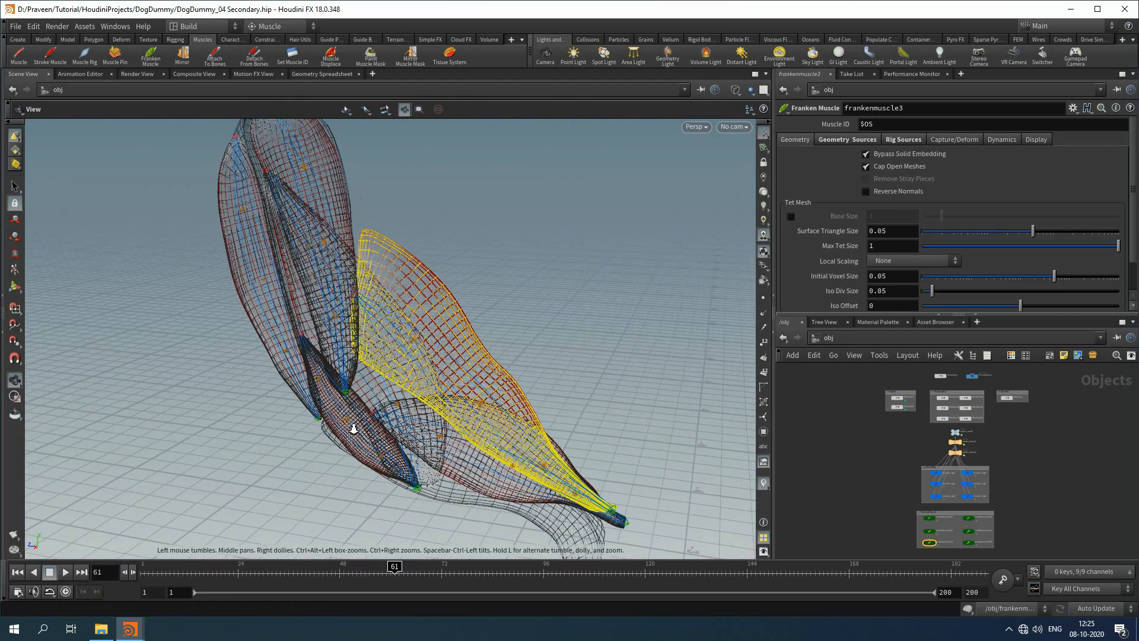
right_click_drag(353, 427, 522, 335, "alt")
key("Return")
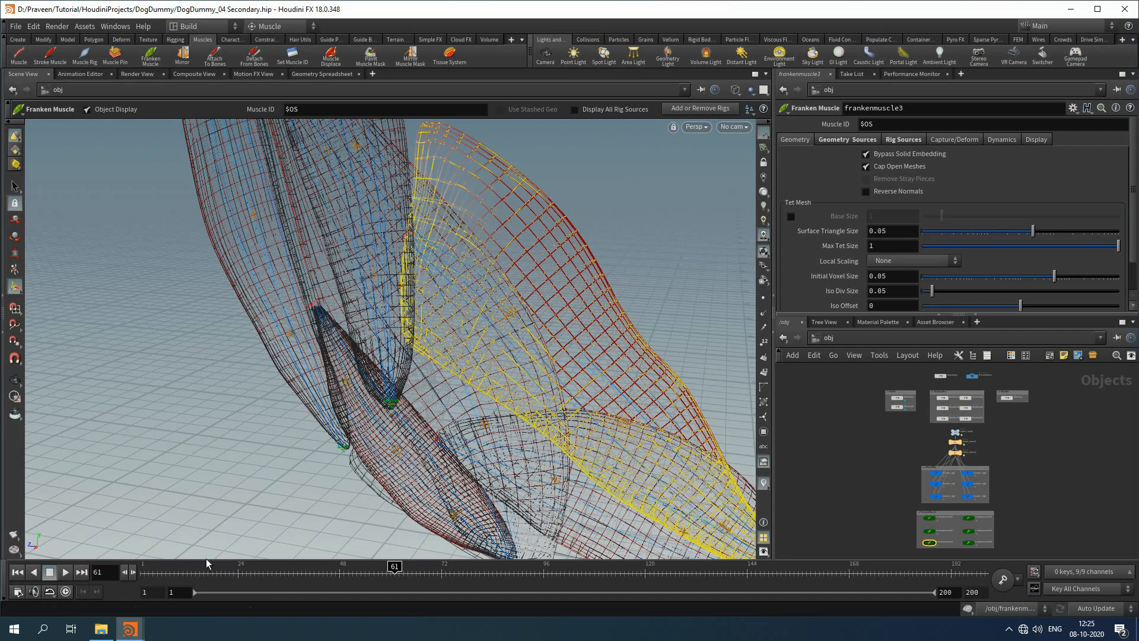
left_click_drag(388, 567, 6, 537)
right_click_drag(399, 404, 129, 313, "alt")
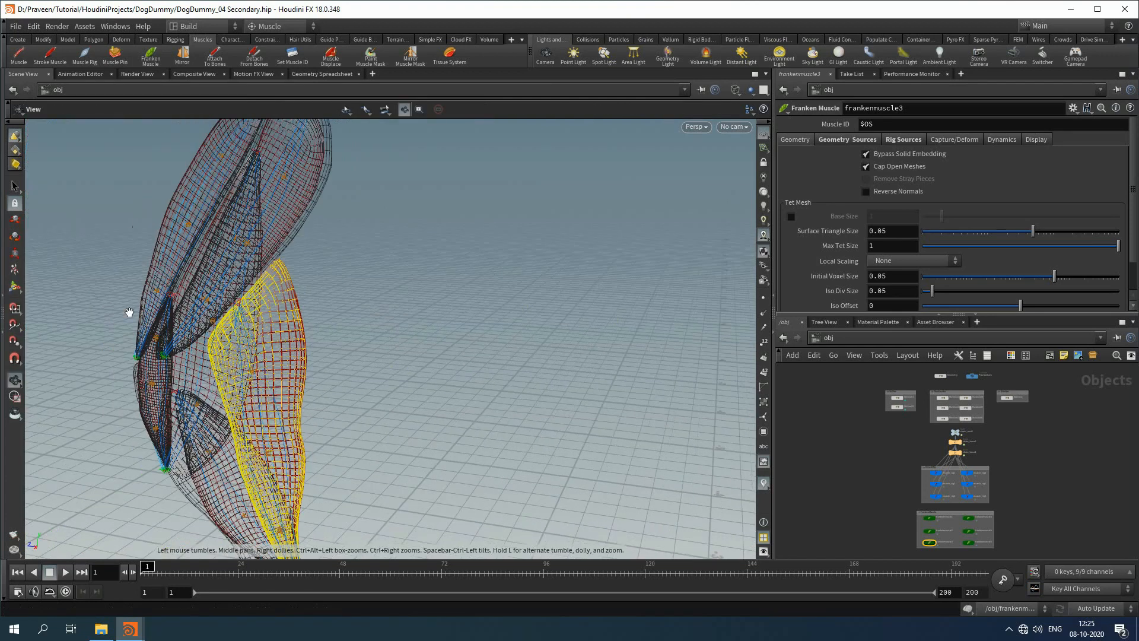
left_click_drag(129, 312, 382, 318)
key("Return")
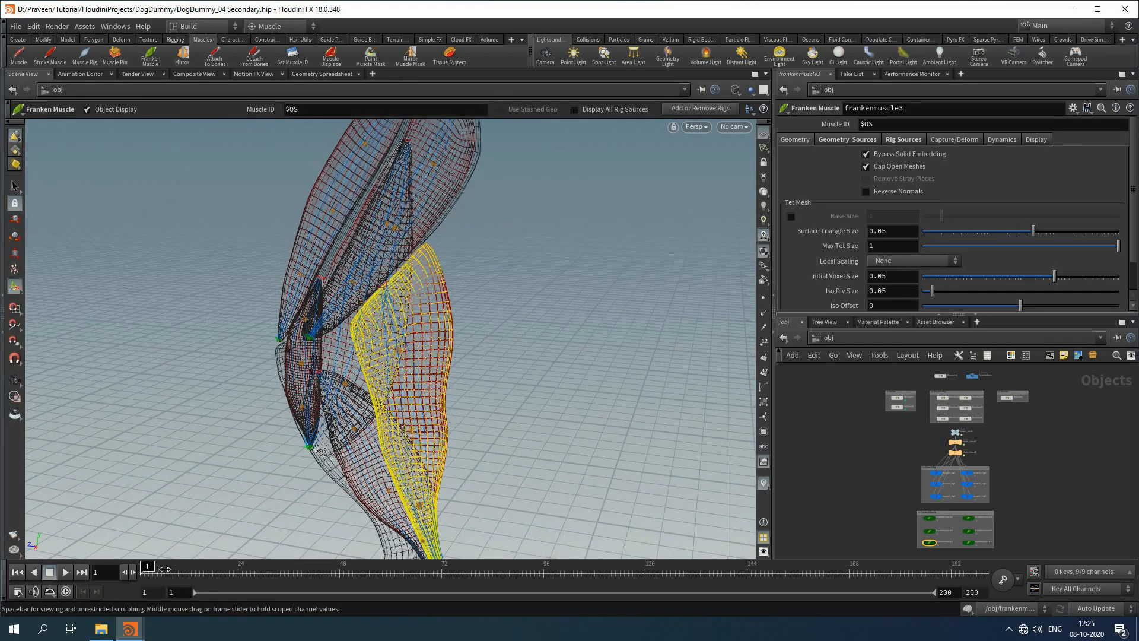
left_click_drag(222, 561, 259, 568)
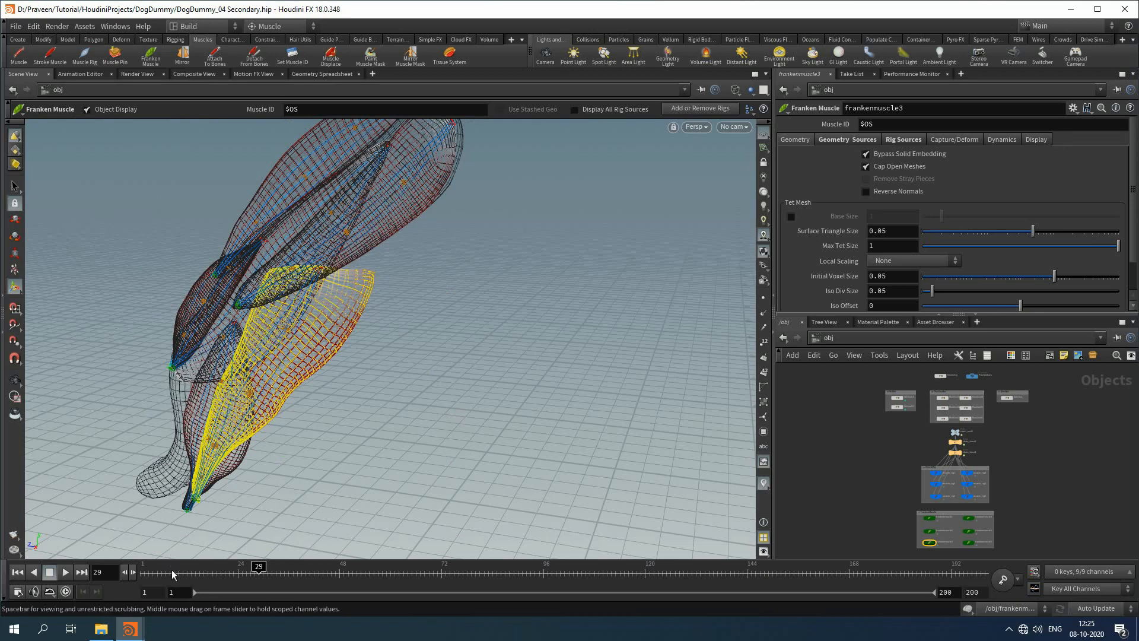
left_click_drag(173, 573, 120, 571)
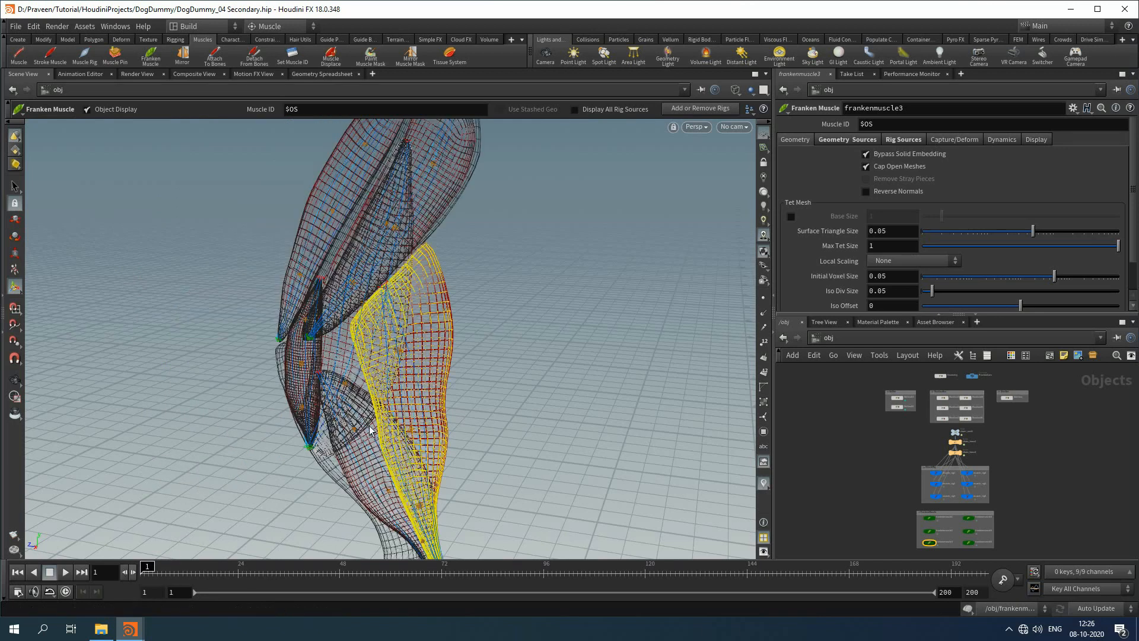
Restore smooth shaded display and hide all muscle rigs and franken muscles except muscle_rig3 and frankenmuscle3
scroll(896, 475, "down", 3)
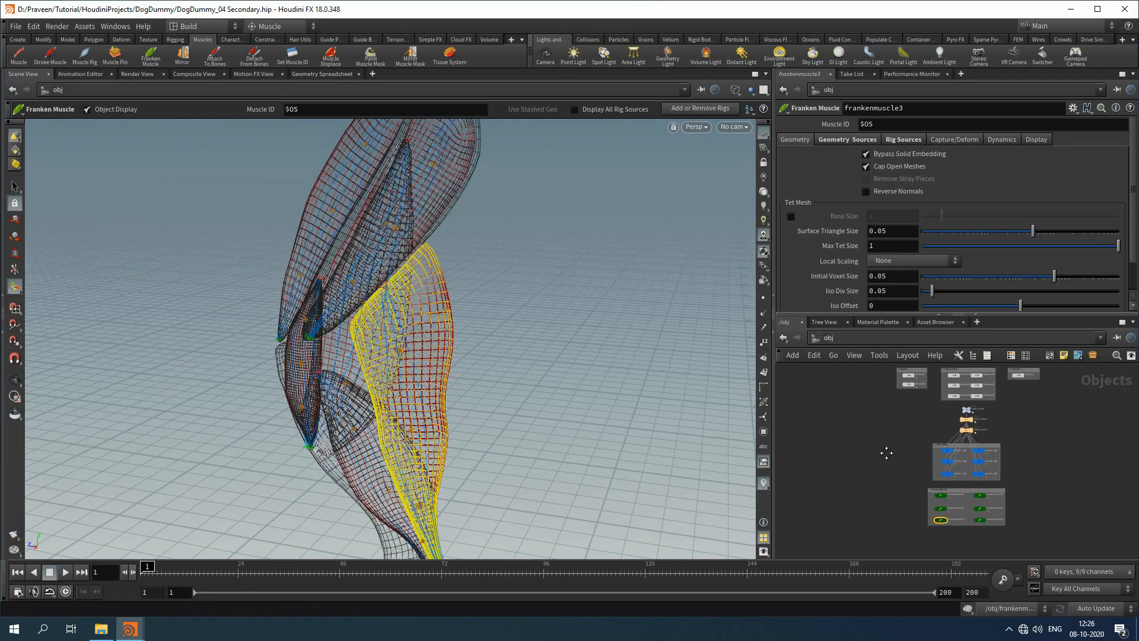
key("w")
key("Escape")
middle_click_drag(559, 311, 631, 332)
middle_click_drag(848, 451, 797, 479)
scroll(879, 481, "up", 3)
right_click_drag(798, 469, 844, 491)
middle_click_drag(808, 462, 786, 461)
left_click_drag(821, 475, 940, 496)
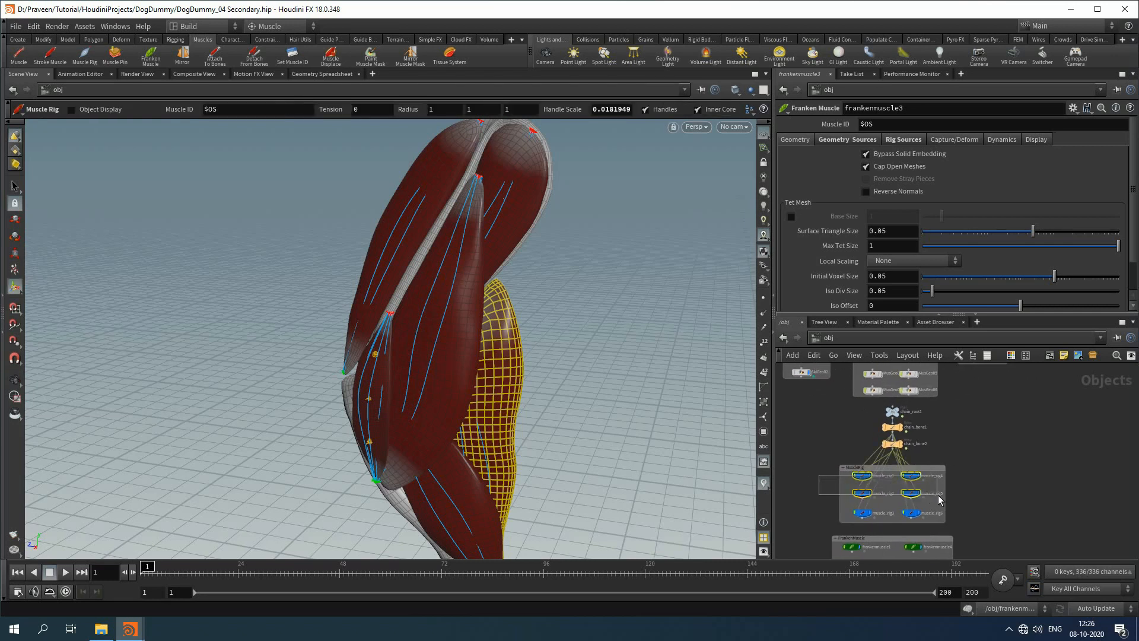
left_click(912, 512, "shift")
middle_click_drag(973, 497, 989, 428)
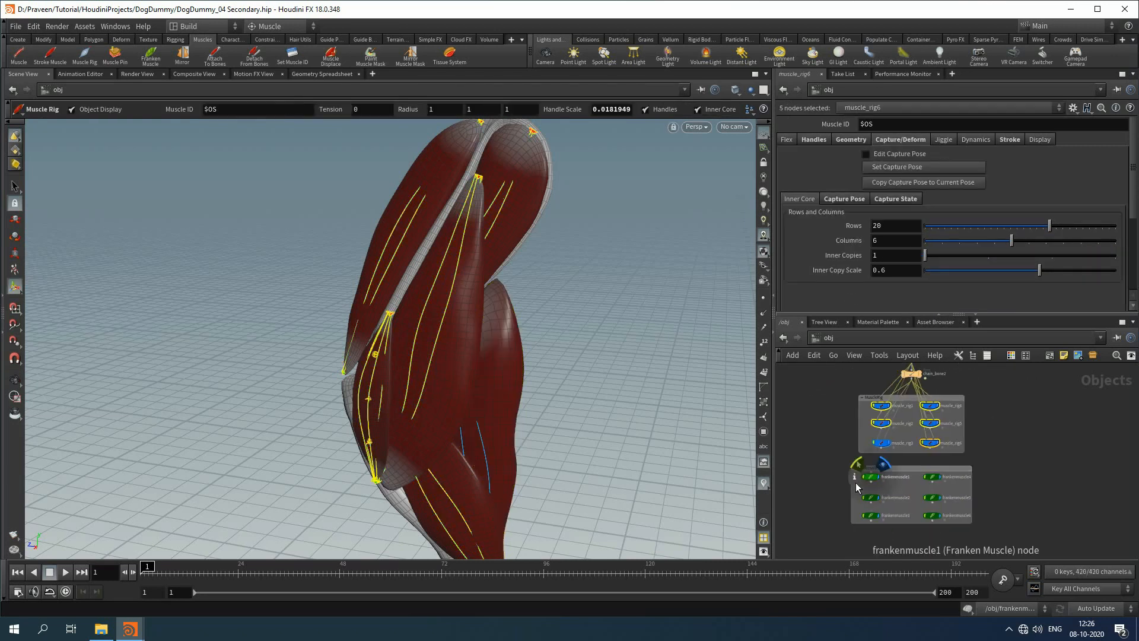
left_click_drag(820, 467, 944, 478)
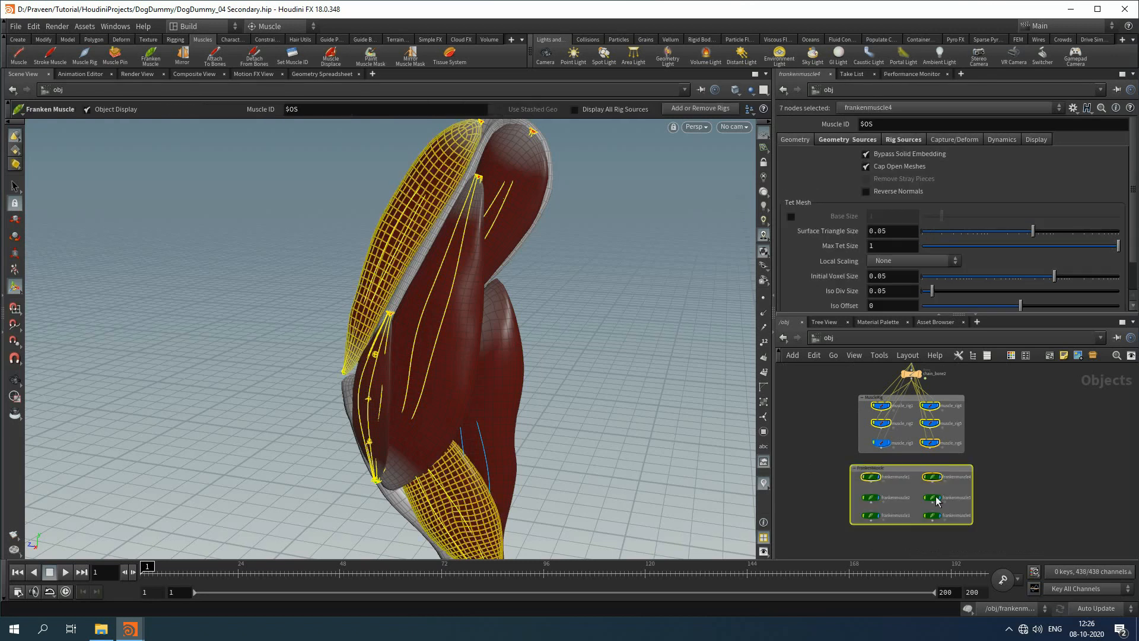
left_click(870, 498, "shift")
left_click_drag(962, 543, 932, 498, "shift")
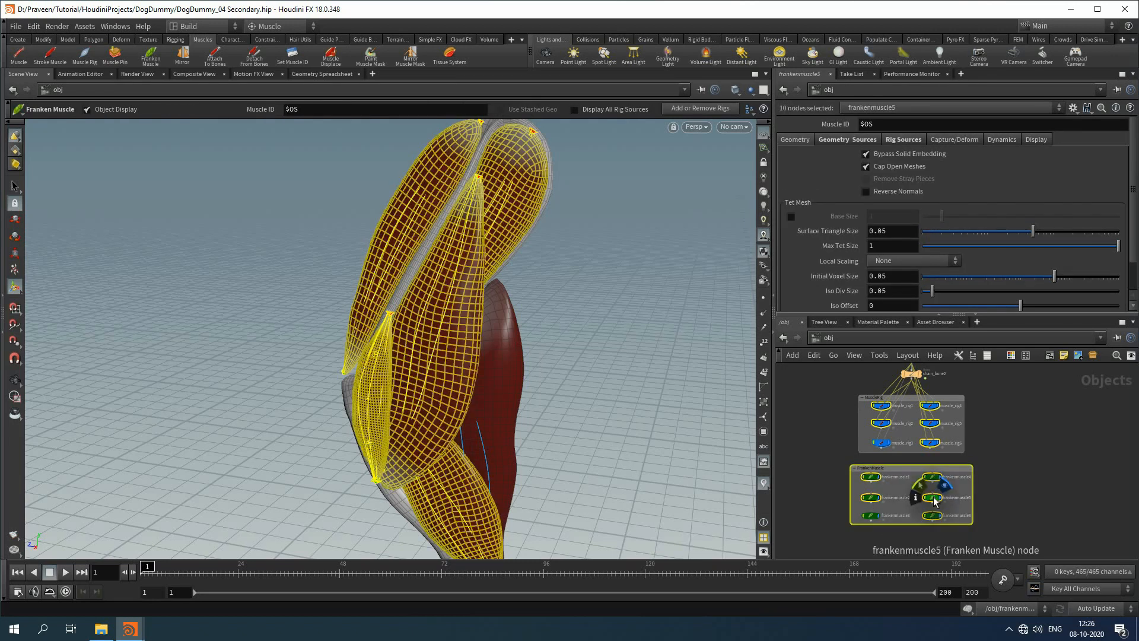
left_click(945, 487)
left_click(849, 429)
Scrub the animation to frame 54 and back to frame 1 to check how the isolated muscle's upper end follows the bones
left_click_drag(474, 341, 453, 352, "alt")
left_click_drag(148, 572, 372, 594)
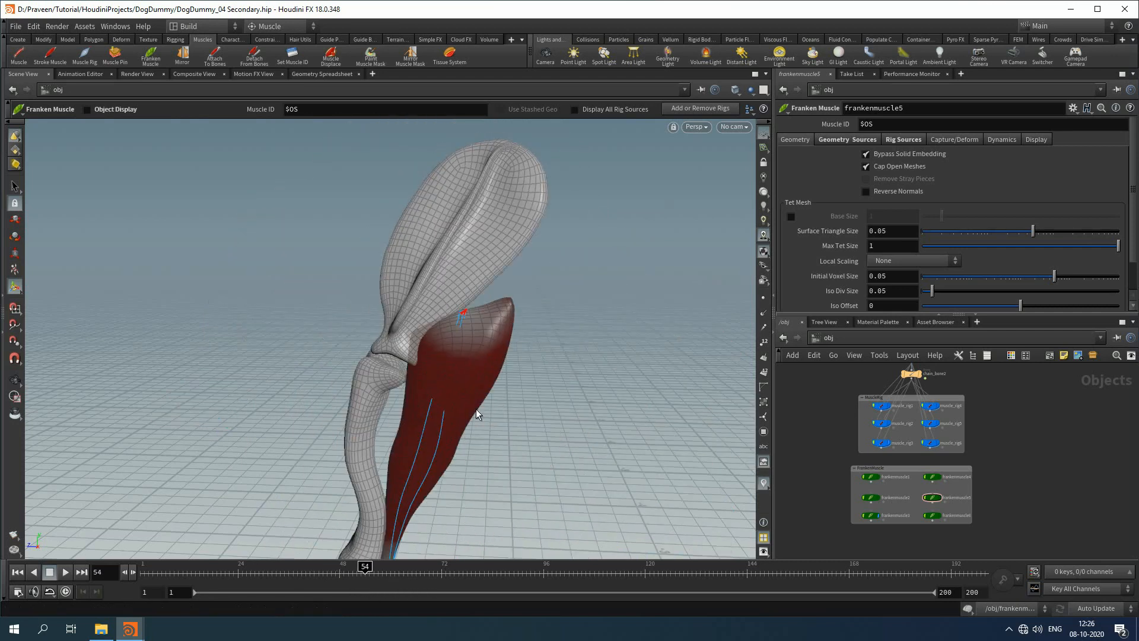
middle_click_drag(527, 466, 534, 410, "alt")
left_click_drag(159, 573, 117, 572)
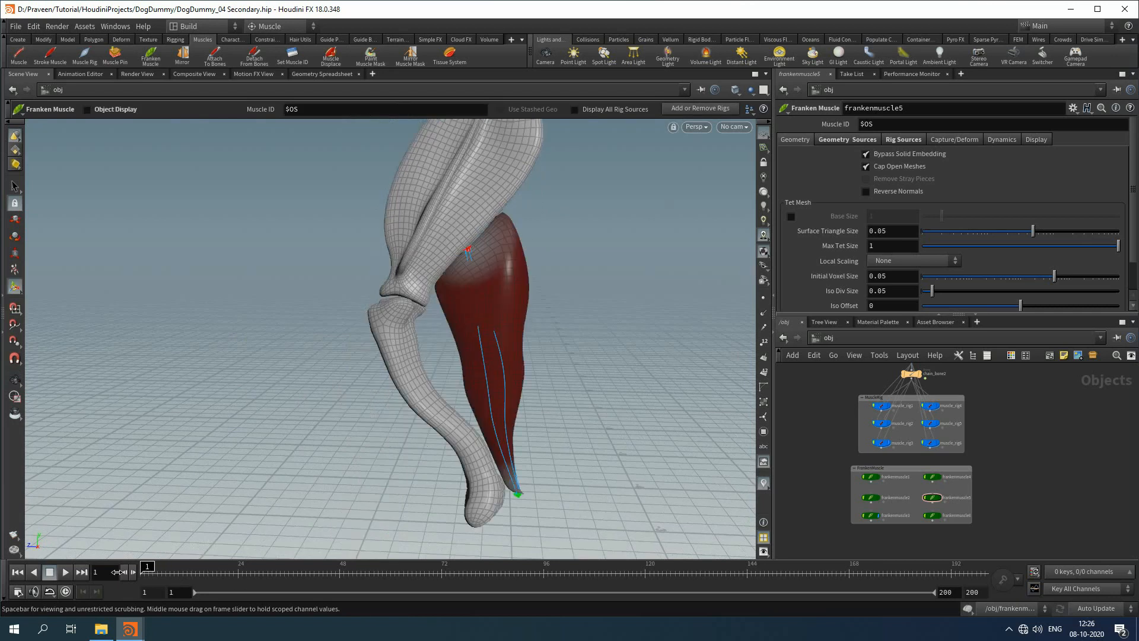
Place a muscle pin at the upper tip of the visible muscle using the Right view
middle_click_drag(454, 337, 456, 407, "alt")
mouse_move(455, 408)
right_mouse_down("alt")
mouse_move(521, 422)
mouse_move(472, 411)
right_mouse_up("alt")
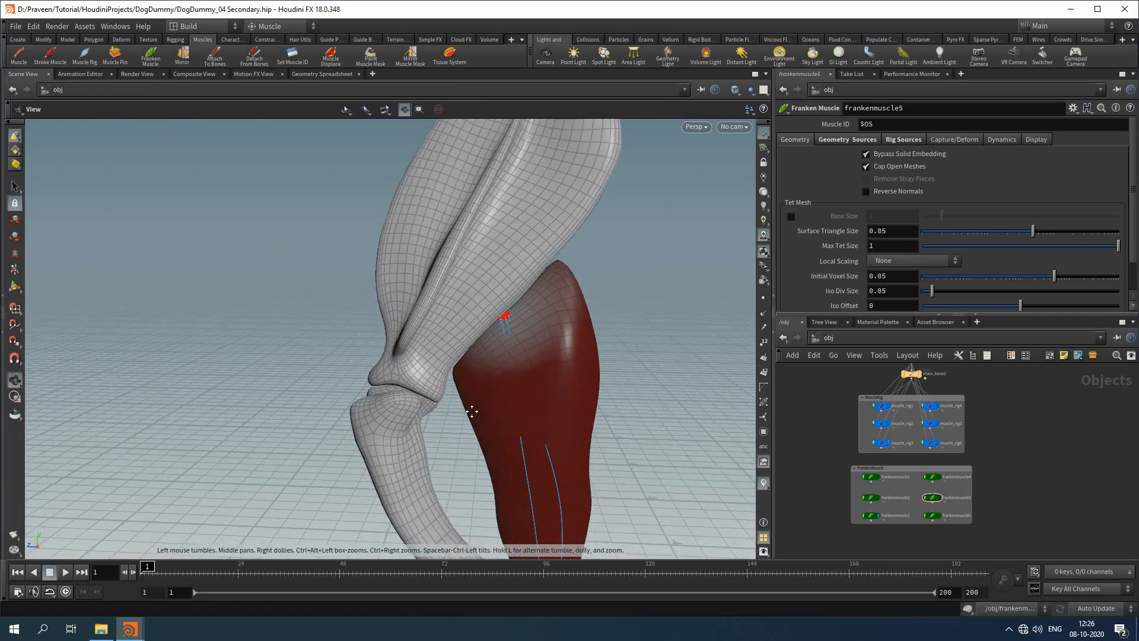
middle_click_drag(471, 411, 438, 391, "alt")
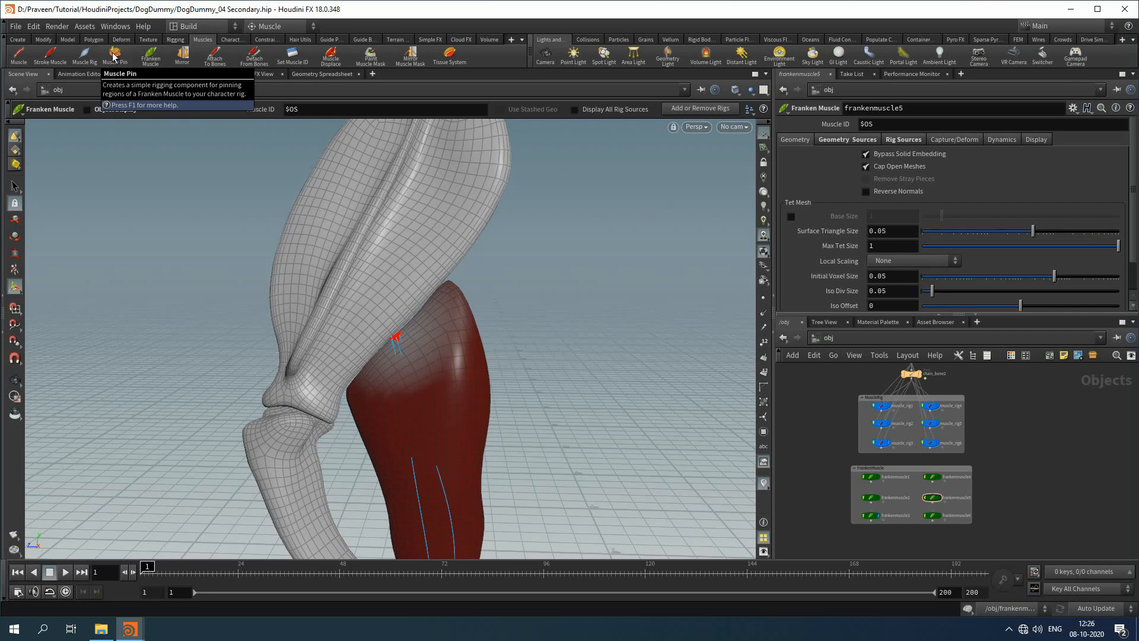
left_click(114, 56)
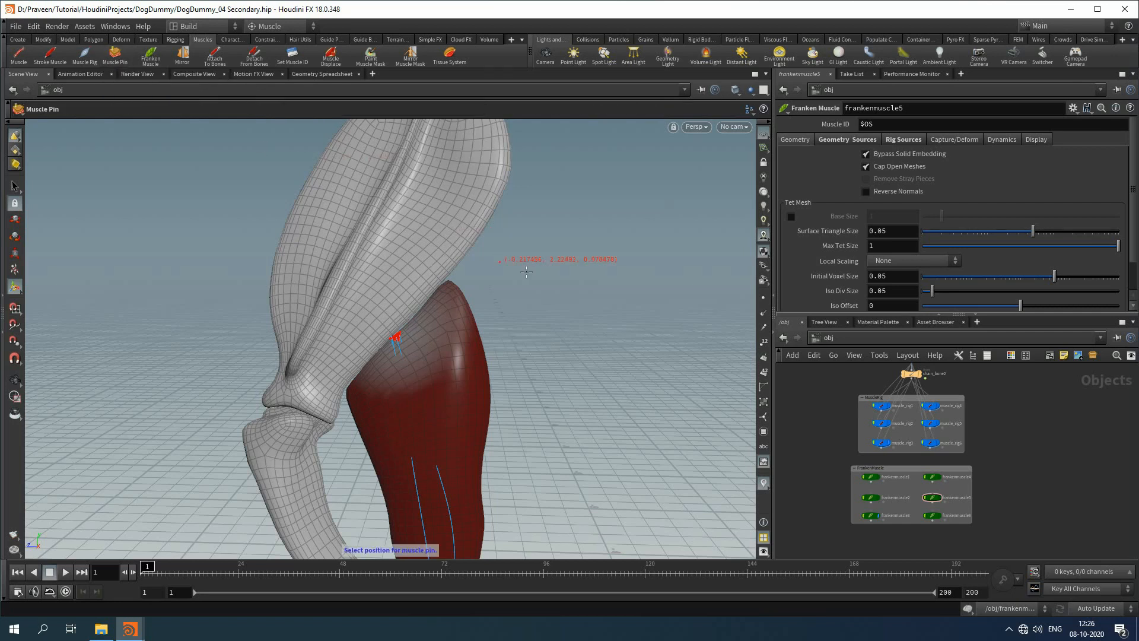
key("Escape")
key("space+4")
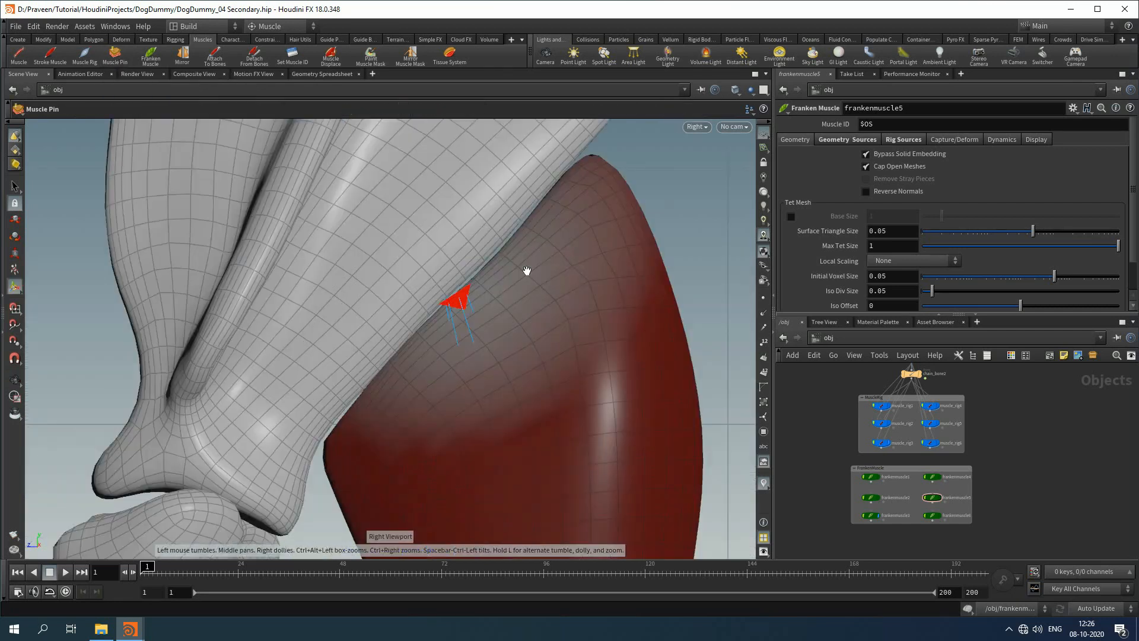
right_click_drag(527, 271, 457, 208)
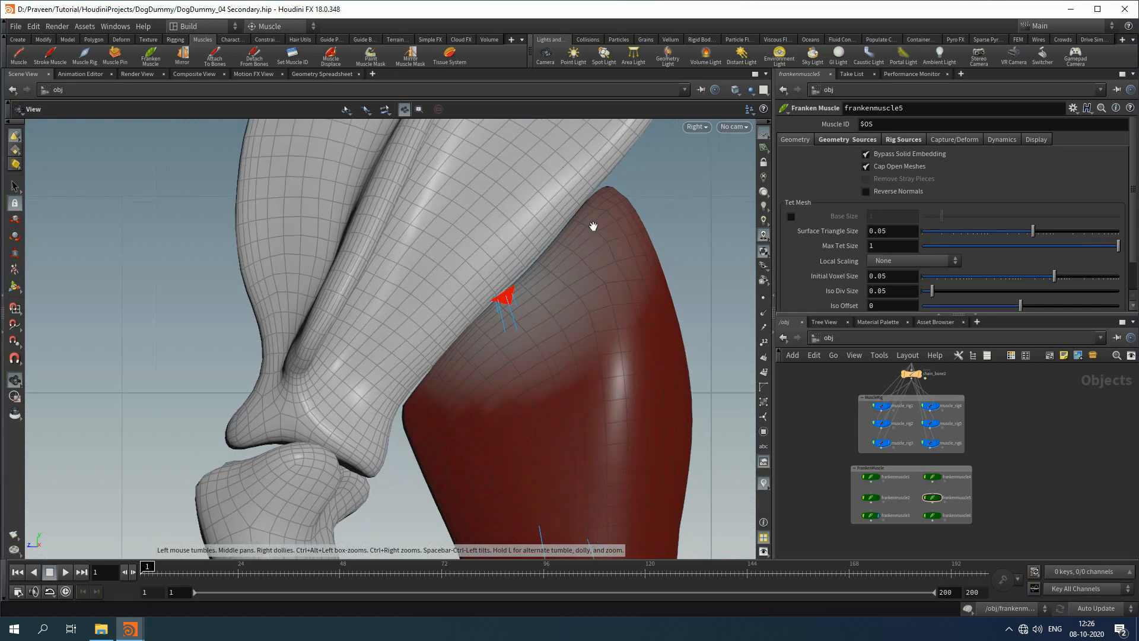
left_click(606, 198)
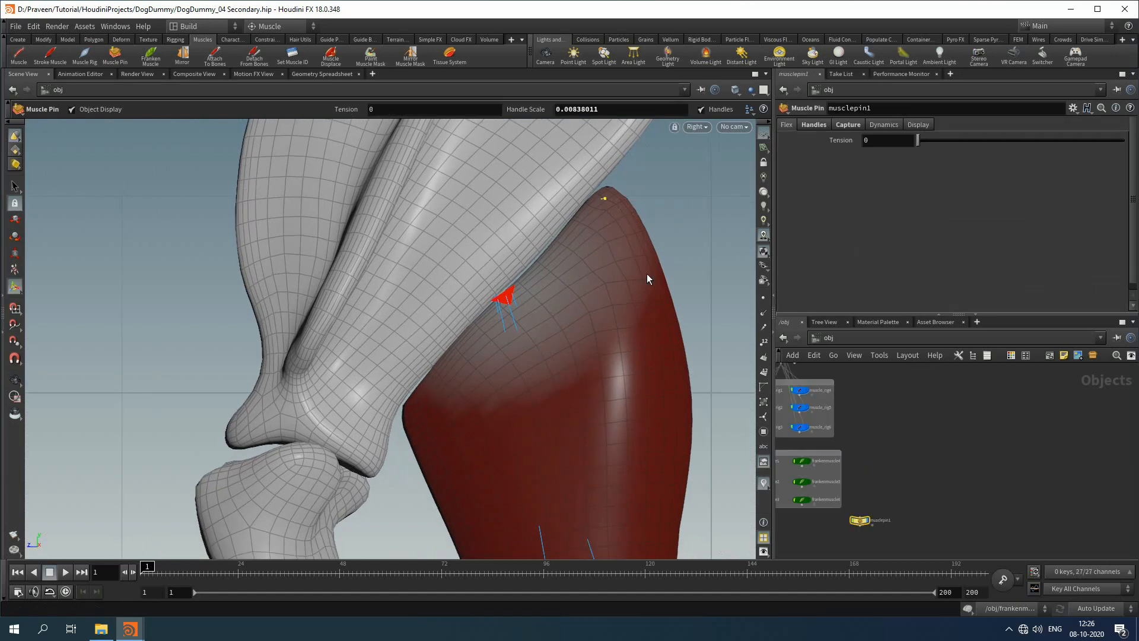
Reposition the musclepin1 node in the network beside the MuscleRig group
middle_click_drag(927, 479, 999, 442)
right_click_drag(999, 442, 1064, 466)
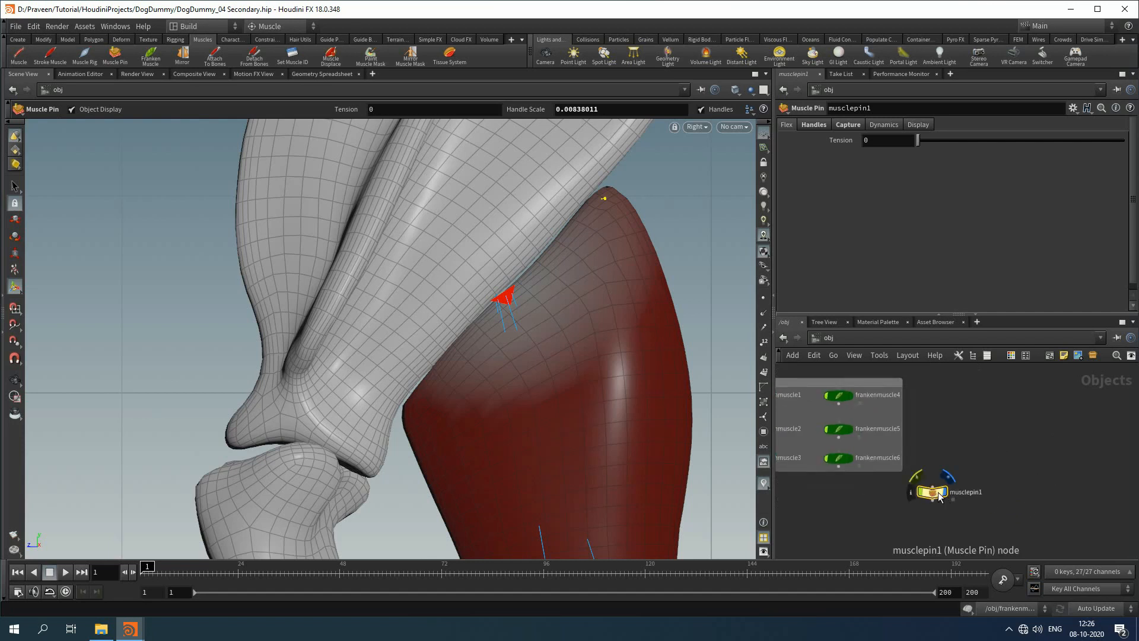
left_click_drag(937, 497, 799, 526)
right_click_drag(927, 475, 811, 427)
middle_click_drag(835, 432, 878, 435)
left_click_drag(939, 501, 884, 435)
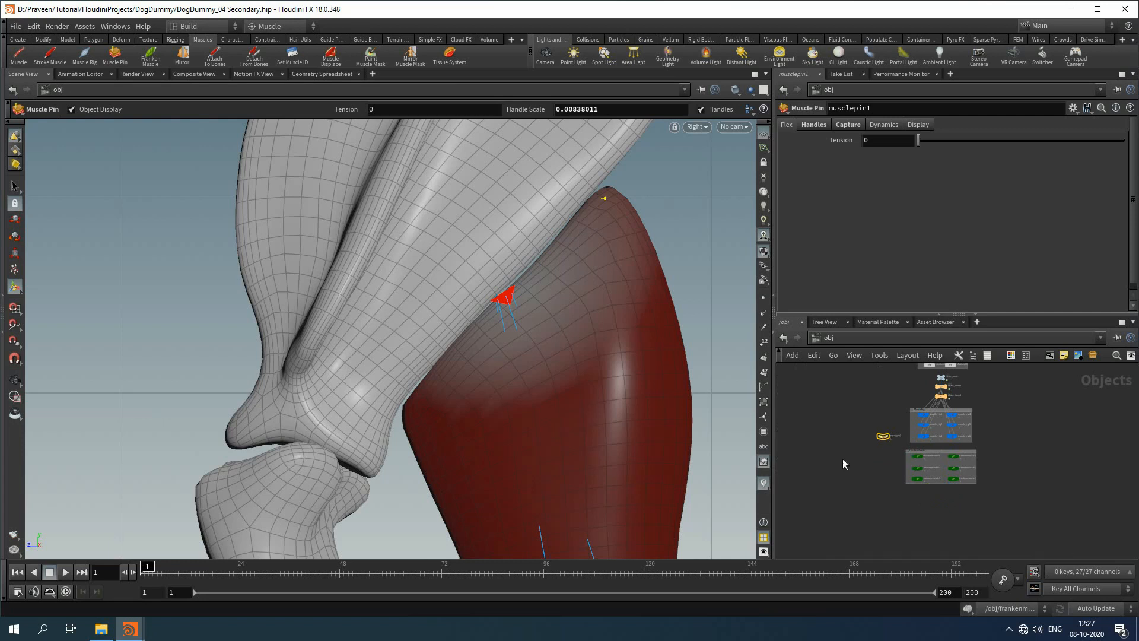
right_click_drag(844, 459, 1003, 503)
middle_click_drag(934, 473, 844, 521)
right_click_drag(844, 521, 890, 497)
middle_click_drag(891, 497, 826, 556)
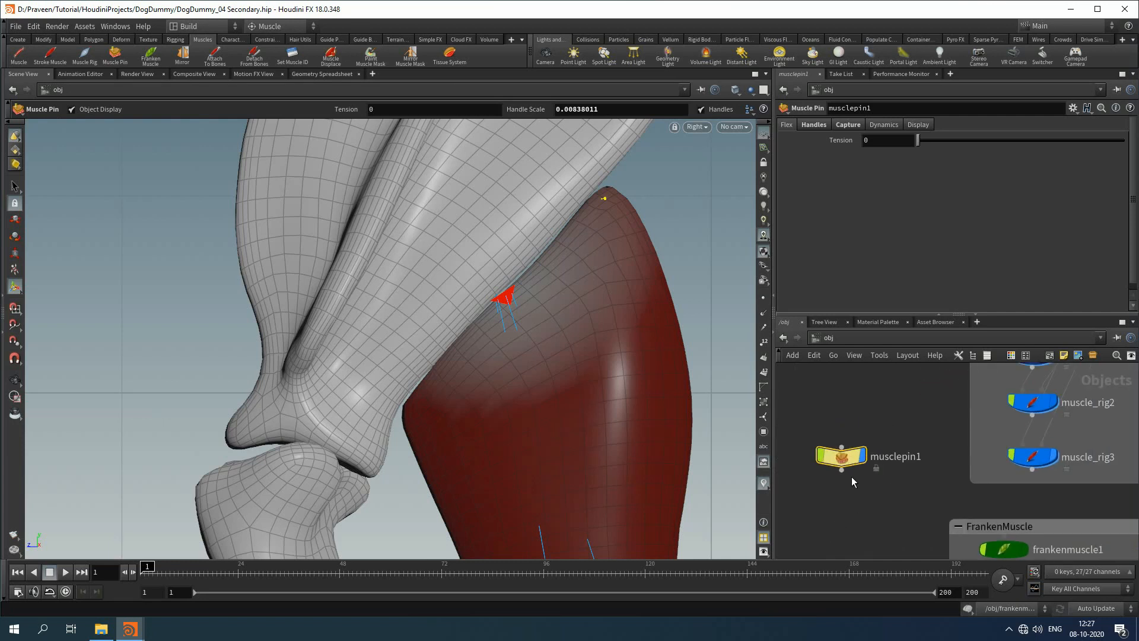
left_click_drag(850, 466, 859, 456)
middle_click_drag(853, 482, 828, 509)
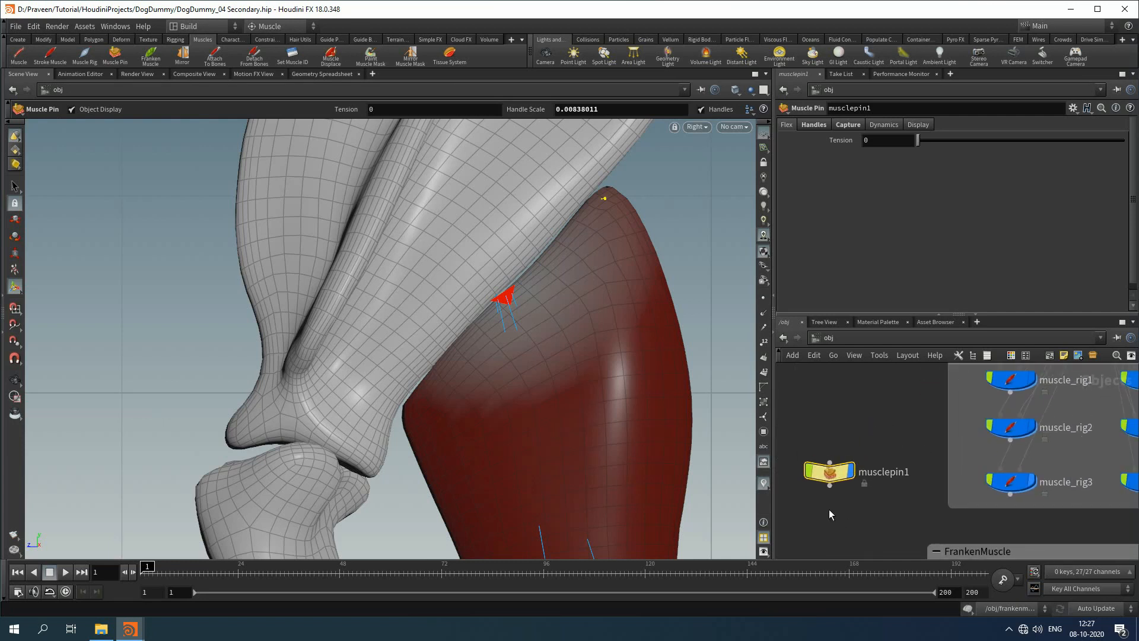
Set the muscle pin's handle scale to 0.052 and return to the perspective view
left_click(815, 125)
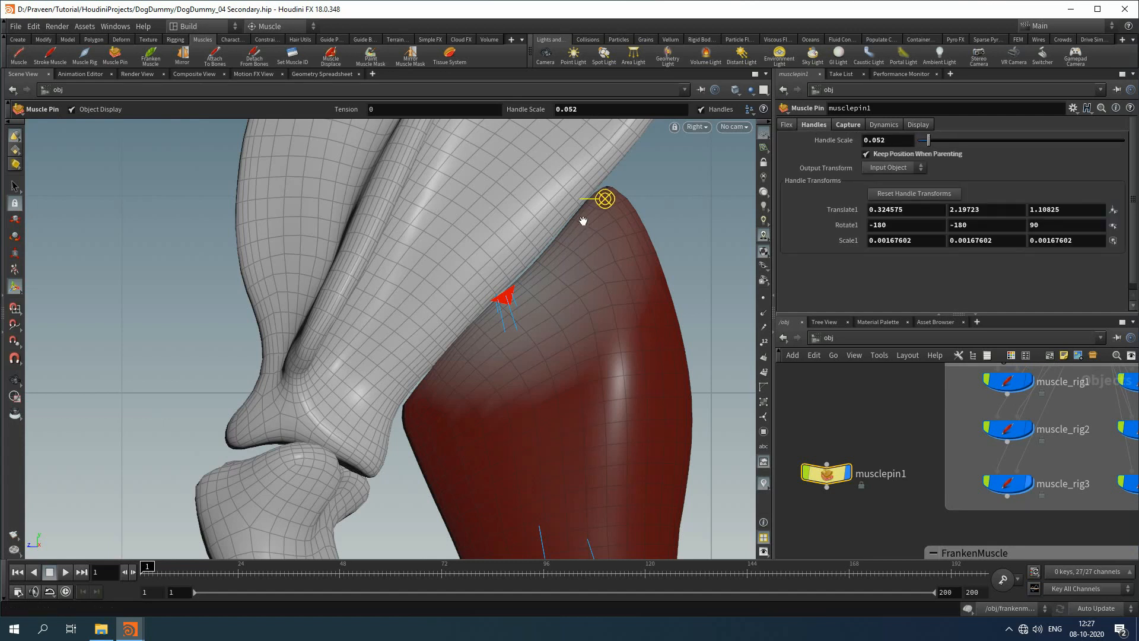
key("space+1")
left_click_drag(596, 230, 679, 315, "alt")
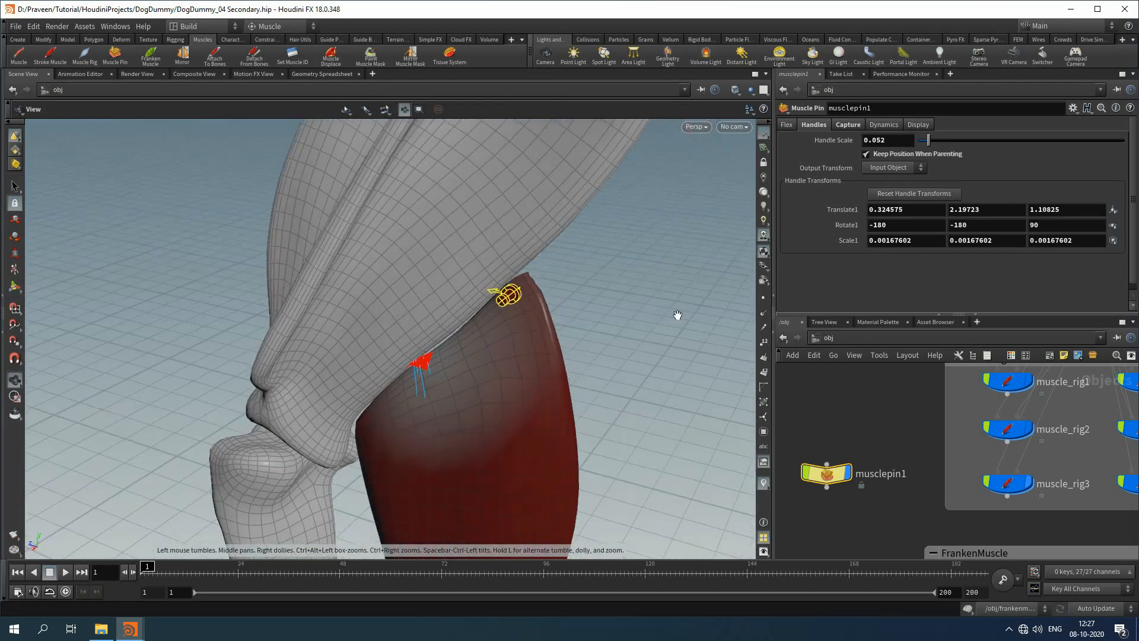
Review the muscle pin's capture settings and scrub the animation to check the pin's motion relative to the bone
left_click(848, 125)
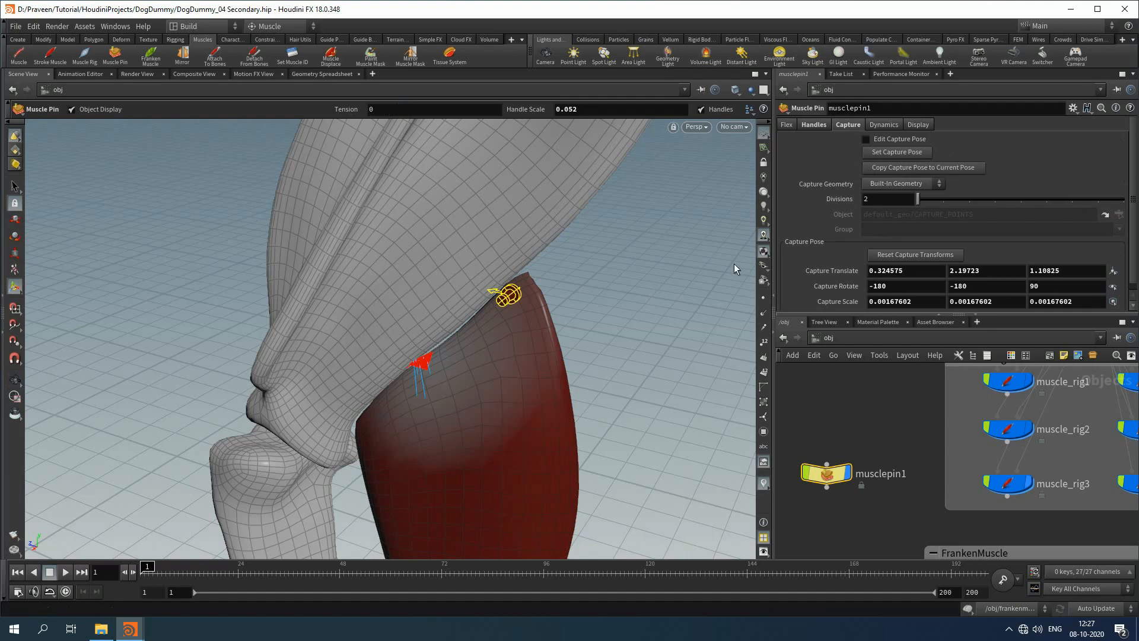
right_click_drag(639, 266, 399, 191, "alt")
left_click_drag(399, 191, 561, 285, "alt")
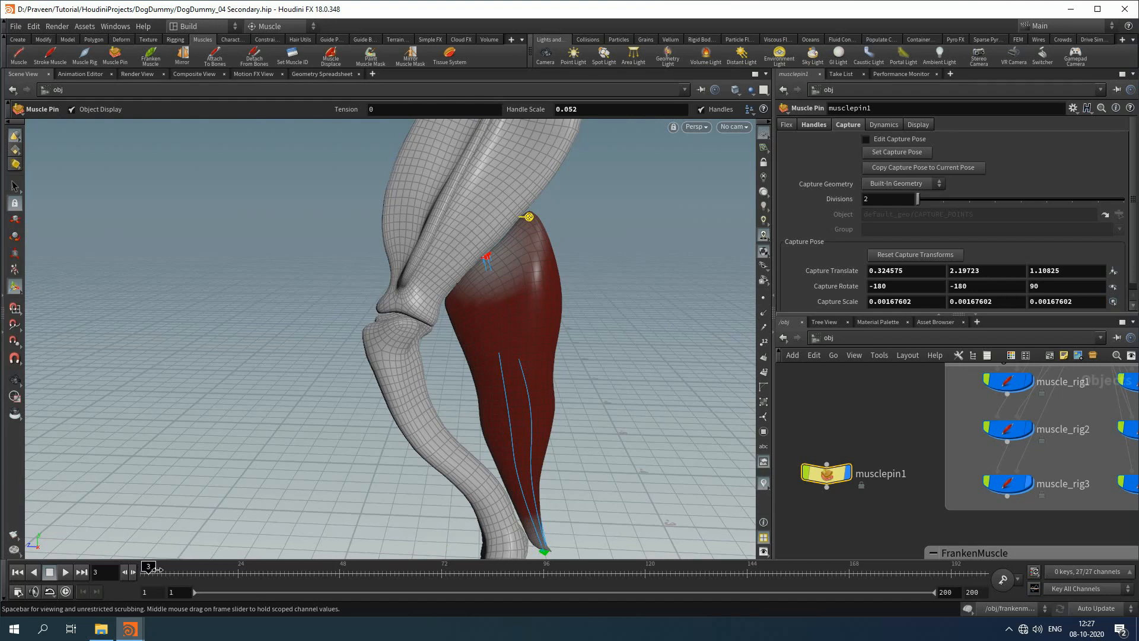
mouse_move(199, 570)
left_mouse_down()
mouse_move(383, 567)
mouse_move(89, 591)
left_mouse_up()
left_click_drag(517, 369, 457, 385, "alt")
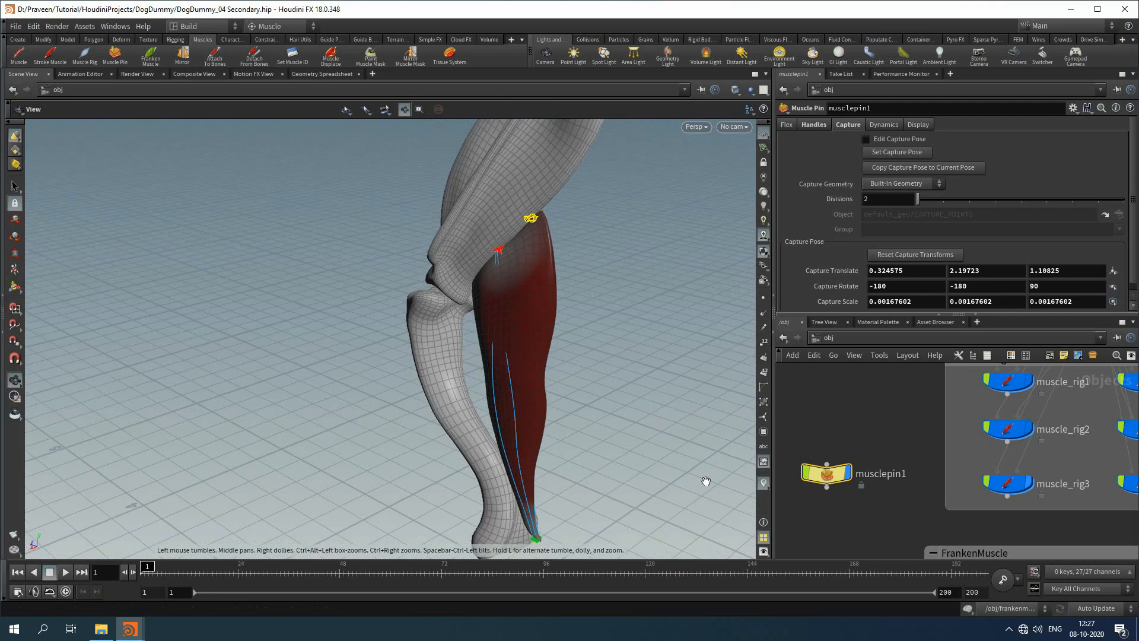
Parent musclepin1 to chain_bone1 by wiring the nodes, and test the link on the timeline
scroll(890, 490, "down", 4)
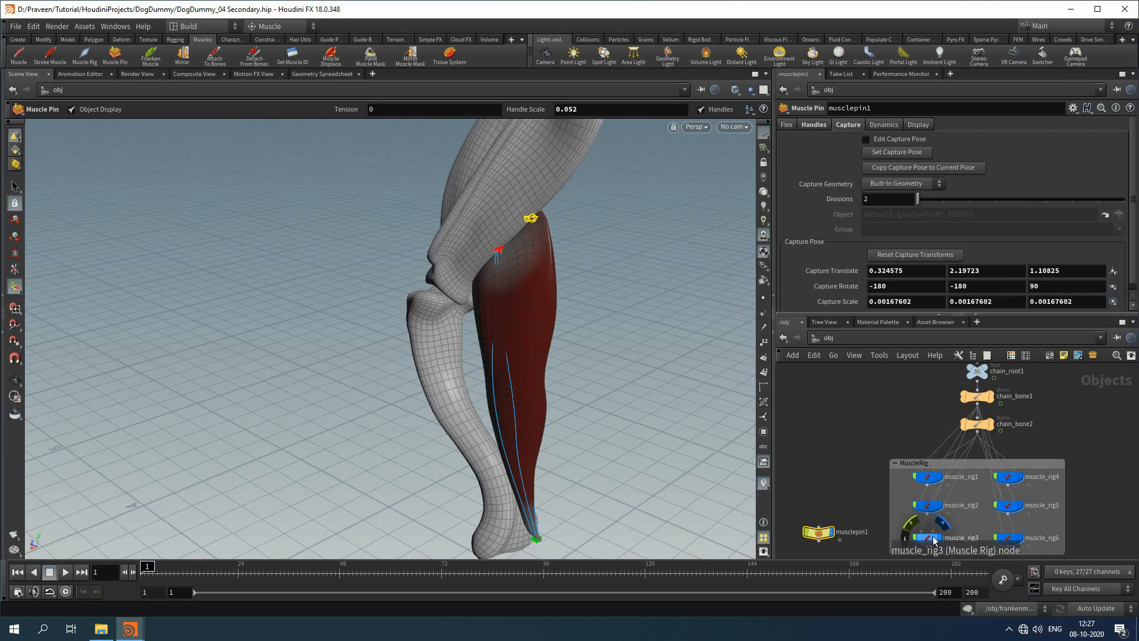
left_click(821, 528)
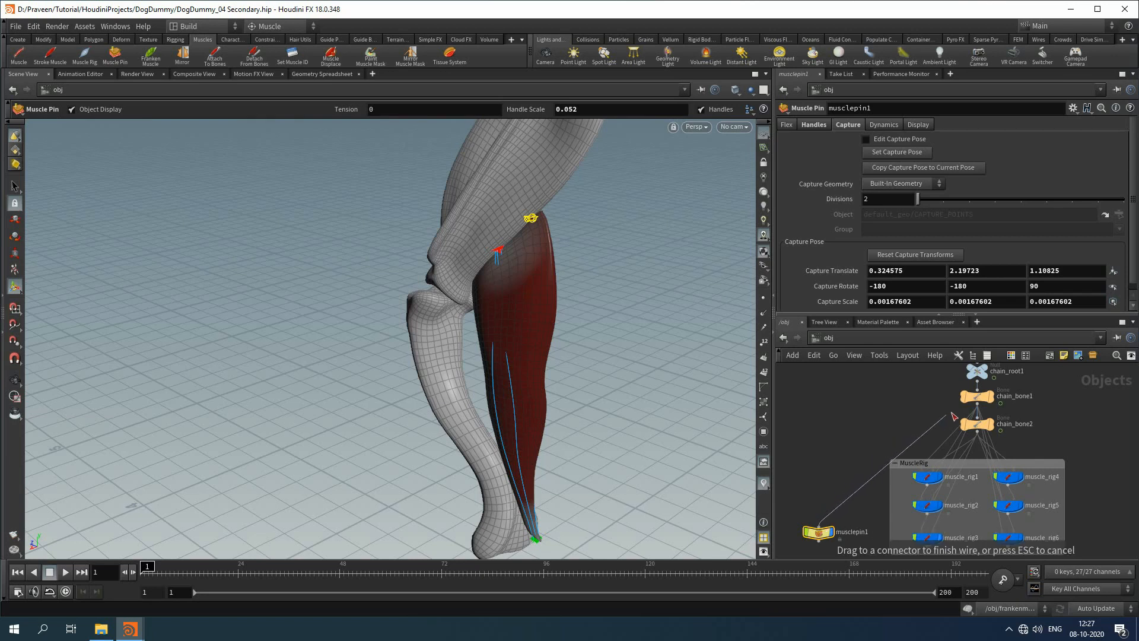
left_click(972, 409)
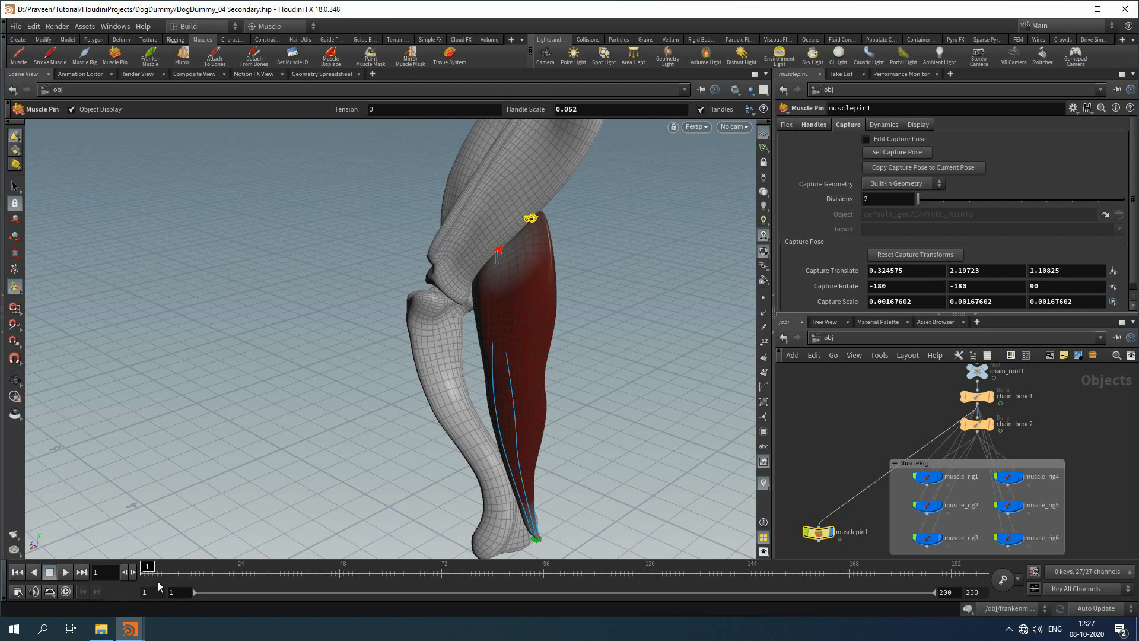
mouse_move(161, 568)
left_mouse_down()
mouse_move(550, 561)
mouse_move(147, 567)
left_mouse_up()
key("Escape")
Add a second muscle rig entry to frankenmuscle3's rig sources and assign /obj/musclepin1 to it
middle_click_drag(814, 549, 798, 408, "alt")
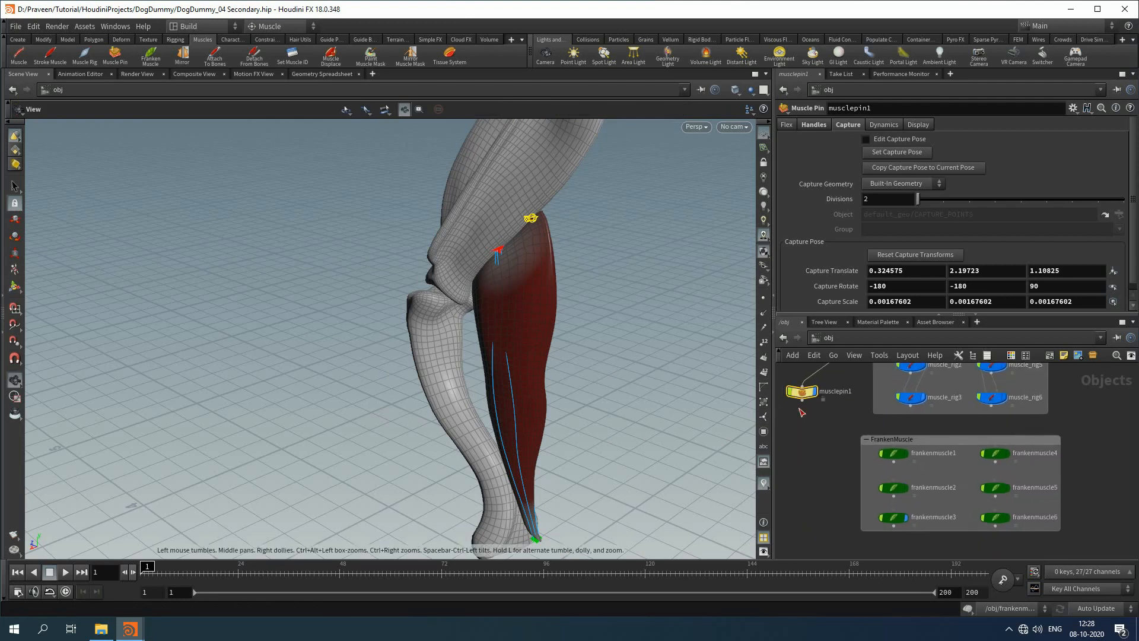
left_click(894, 519)
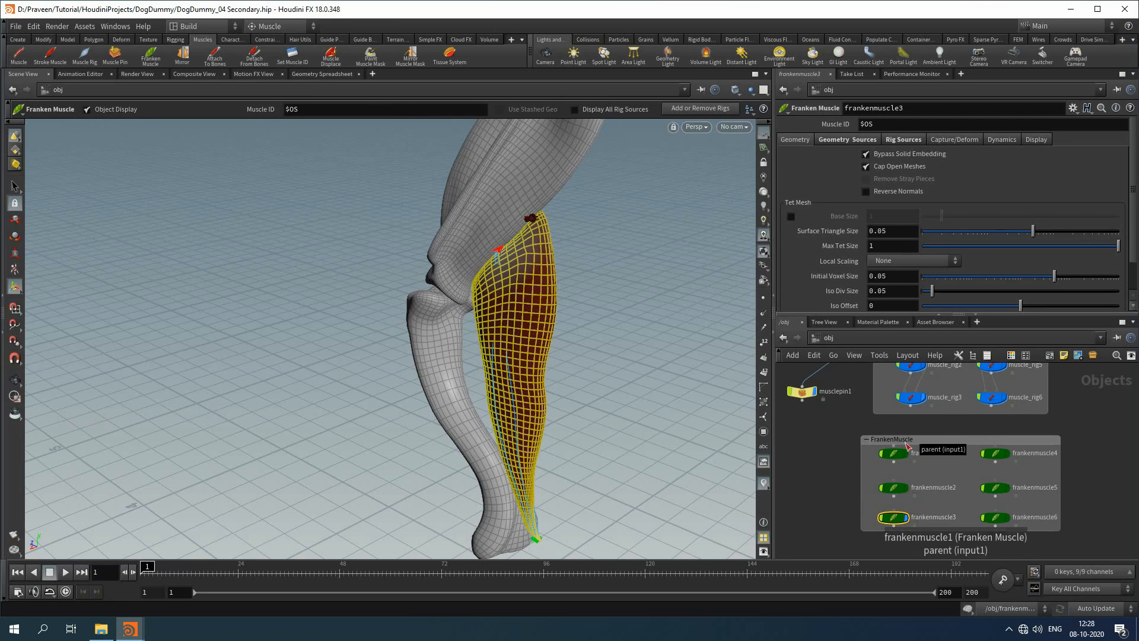
left_click(904, 139)
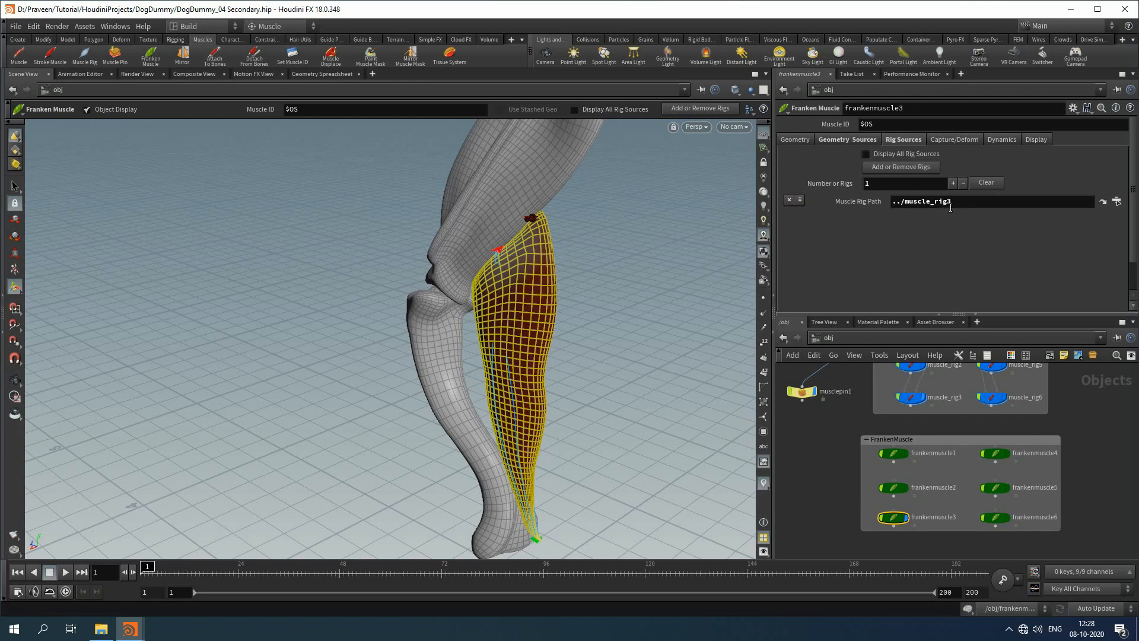
key("Escape")
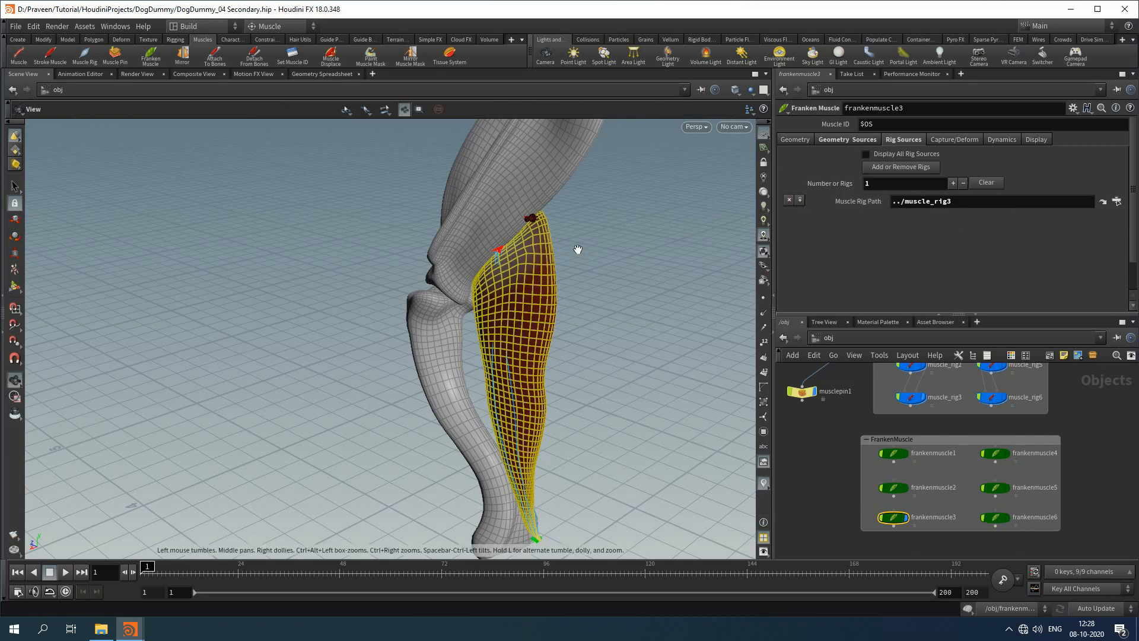
left_click_drag(581, 247, 600, 240)
middle_click_drag(601, 241, 570, 301, "alt")
right_click_drag(569, 300, 489, 275, "alt")
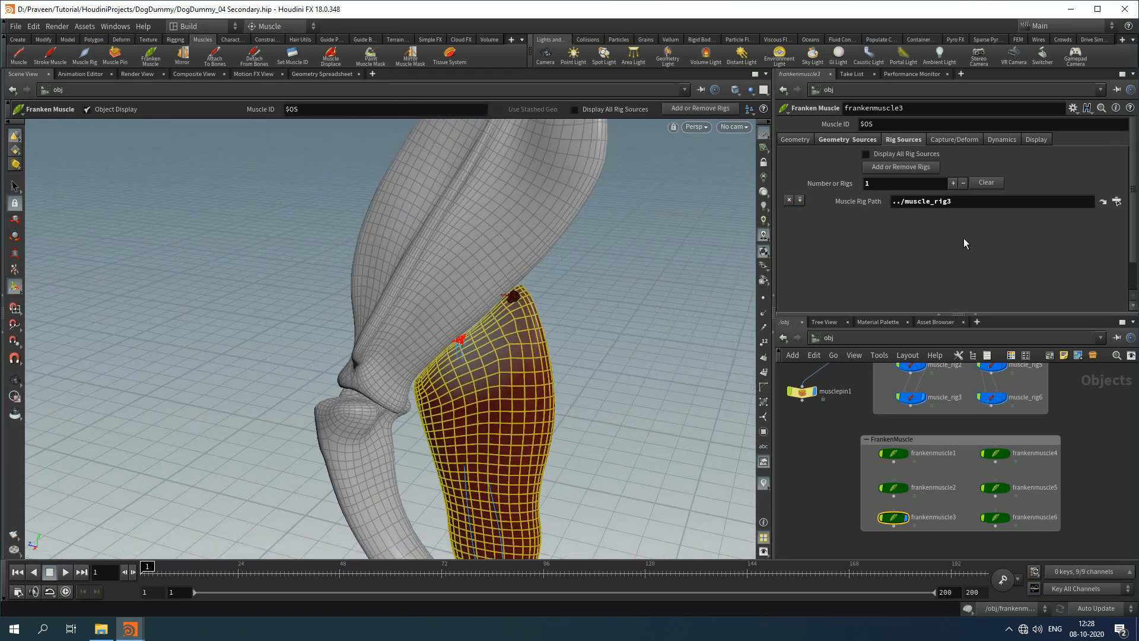
left_click(954, 183)
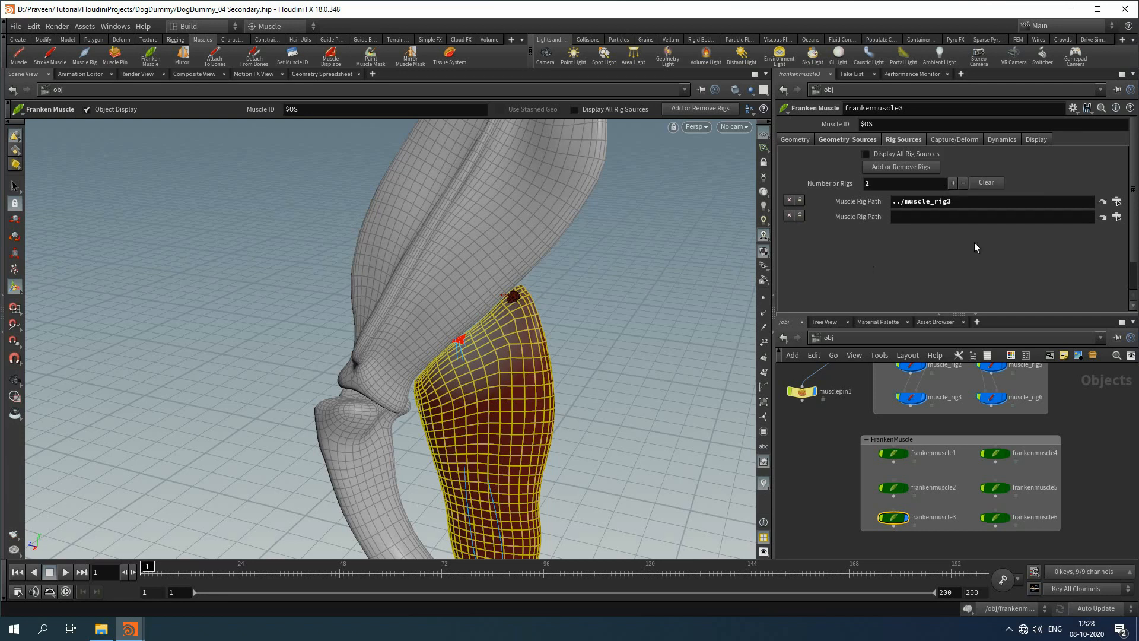
left_click(1117, 217)
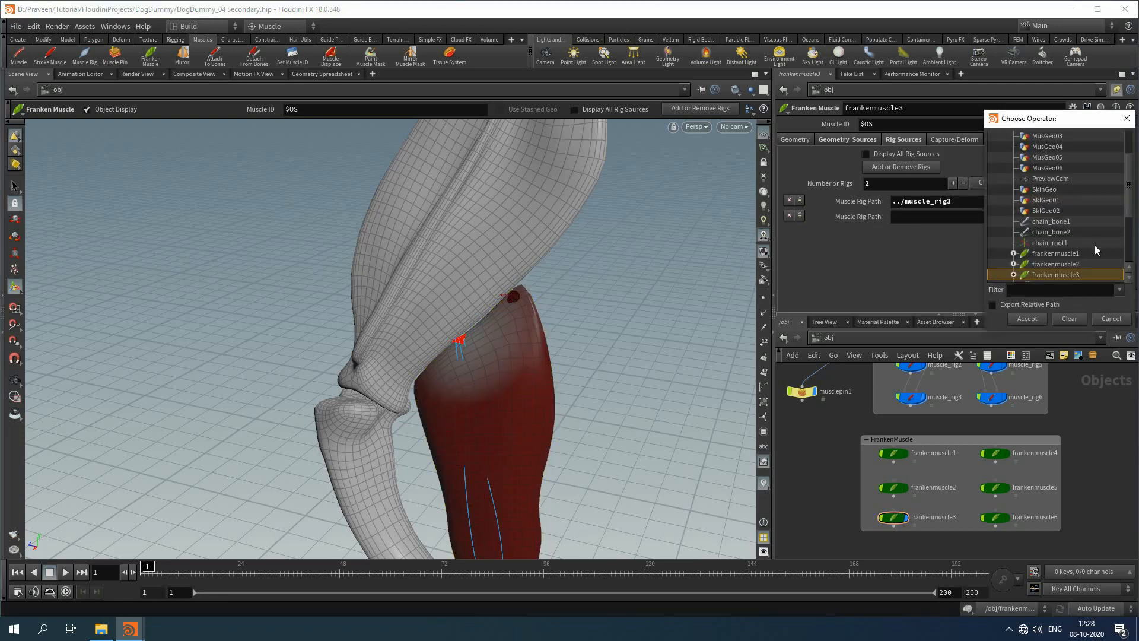
scroll(1096, 246, "down", 3)
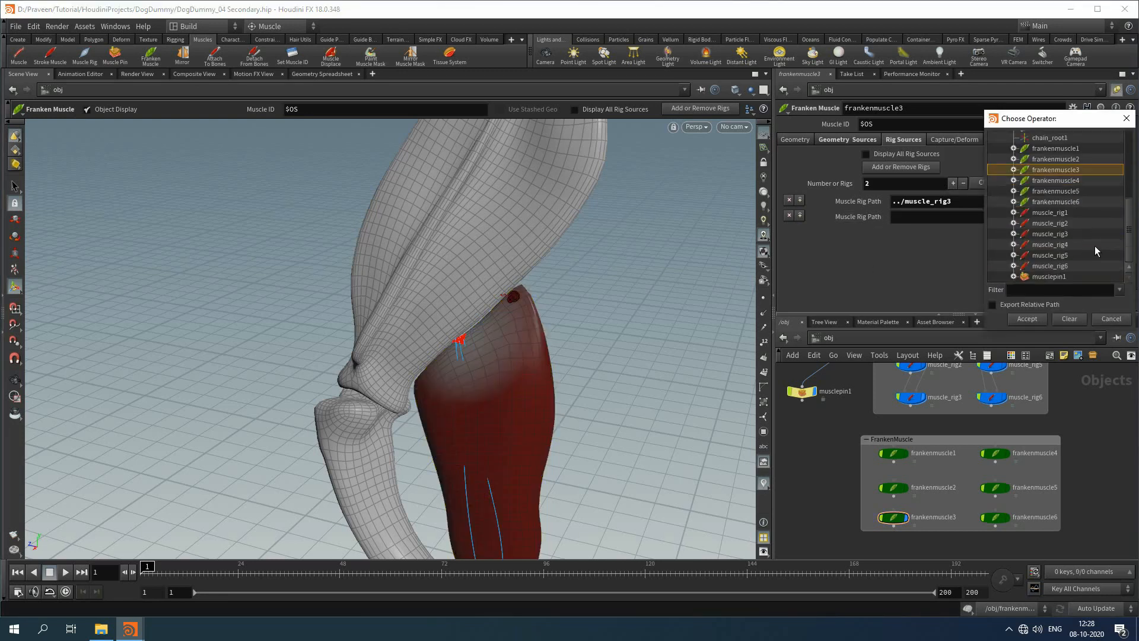
left_click(1063, 277)
left_click(1026, 321)
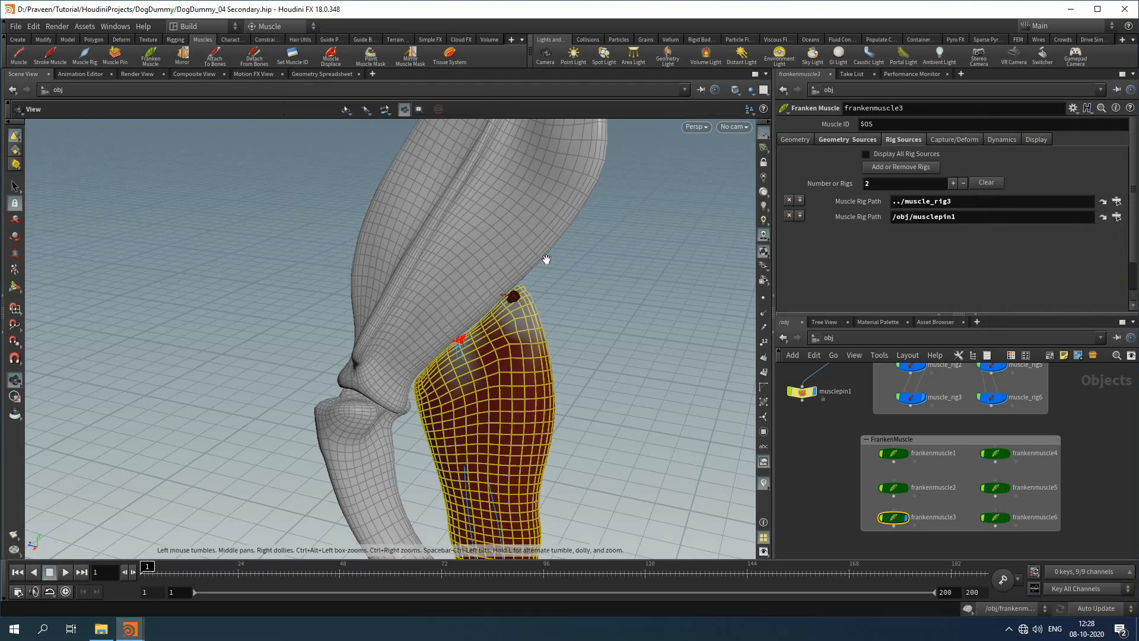
Undo and redo the pin assignment to compare its influence on the muscle's upper end, and scrub the animation to check the deformation
right_click_drag(542, 256, 873, 382, "alt")
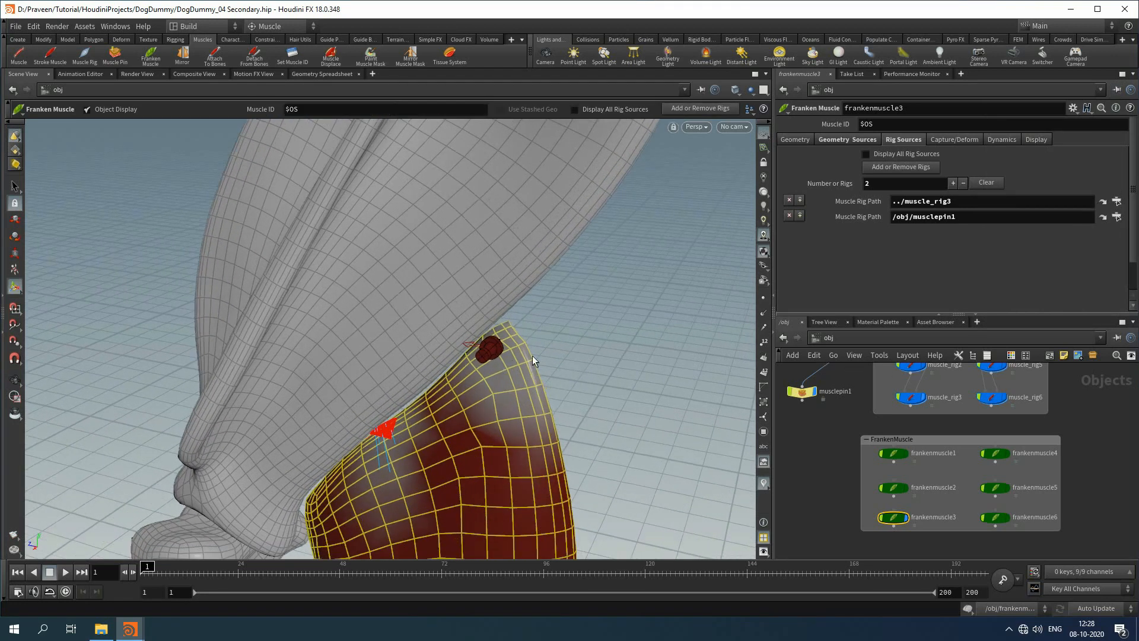
key("ctrl+z")
key("ctrl+z")
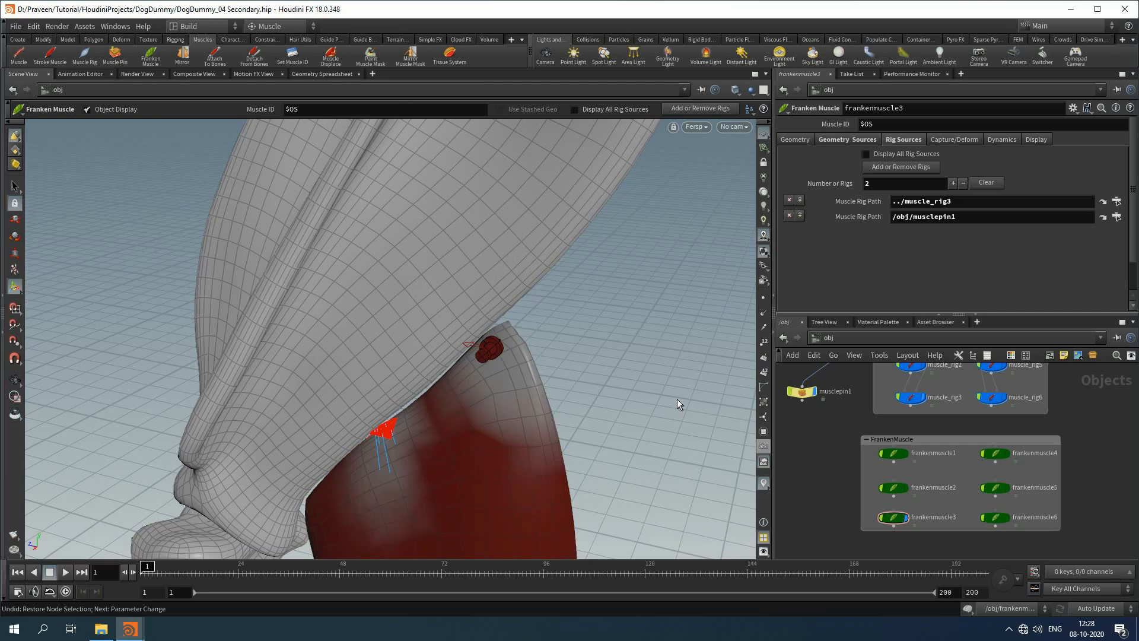
key("ctrl+y")
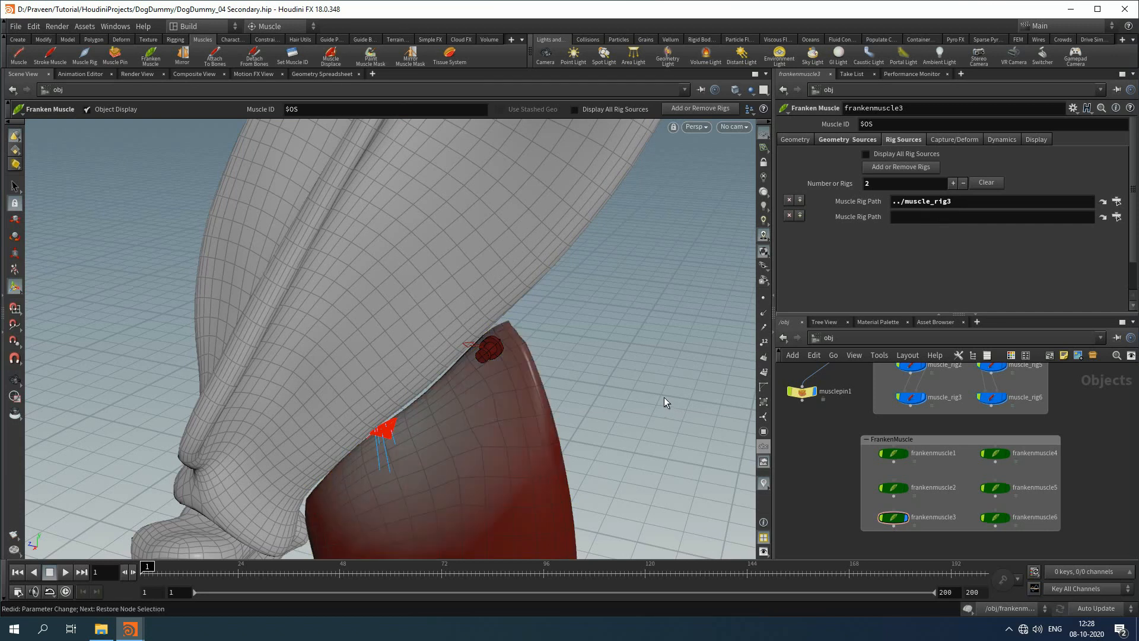
key("ctrl+y")
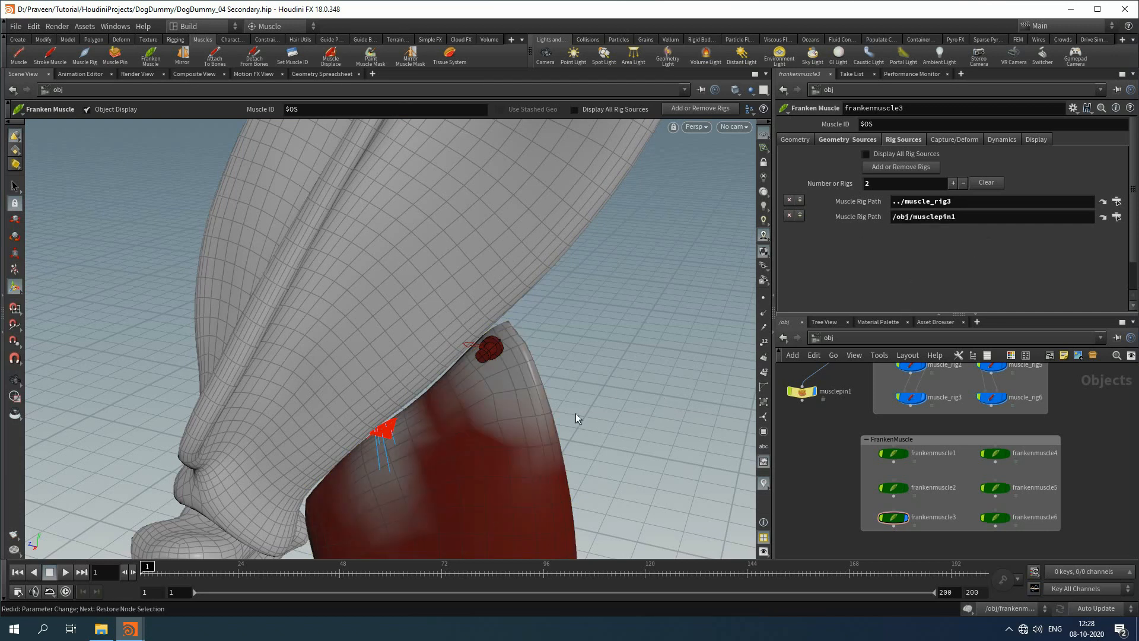
left_click_drag(576, 413, 469, 298, "alt")
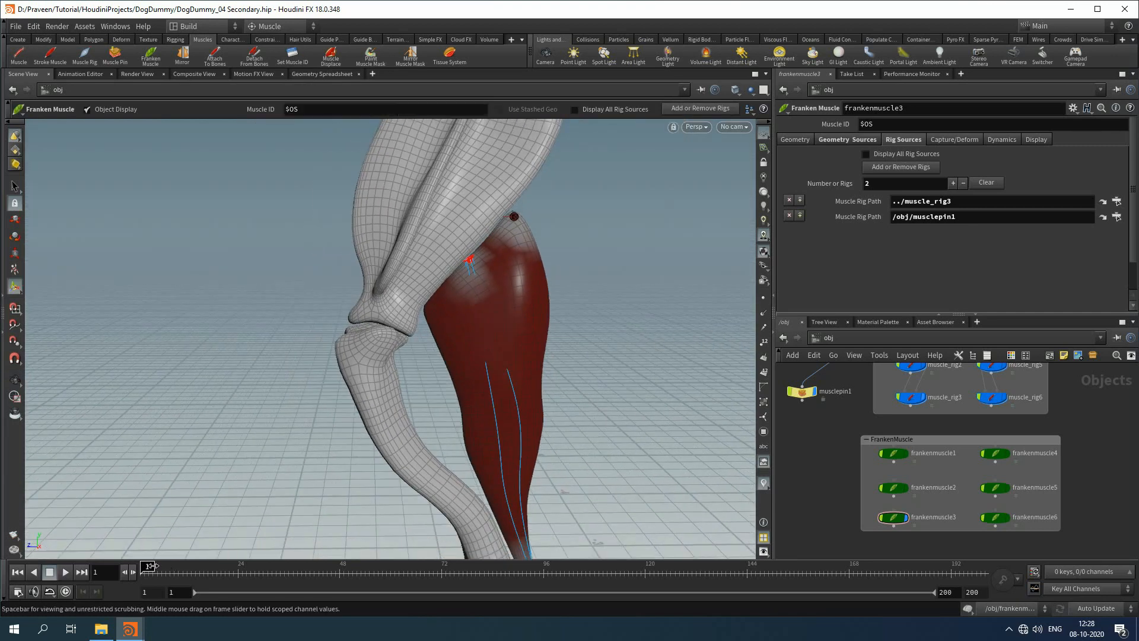
left_click_drag(214, 564, 157, 568)
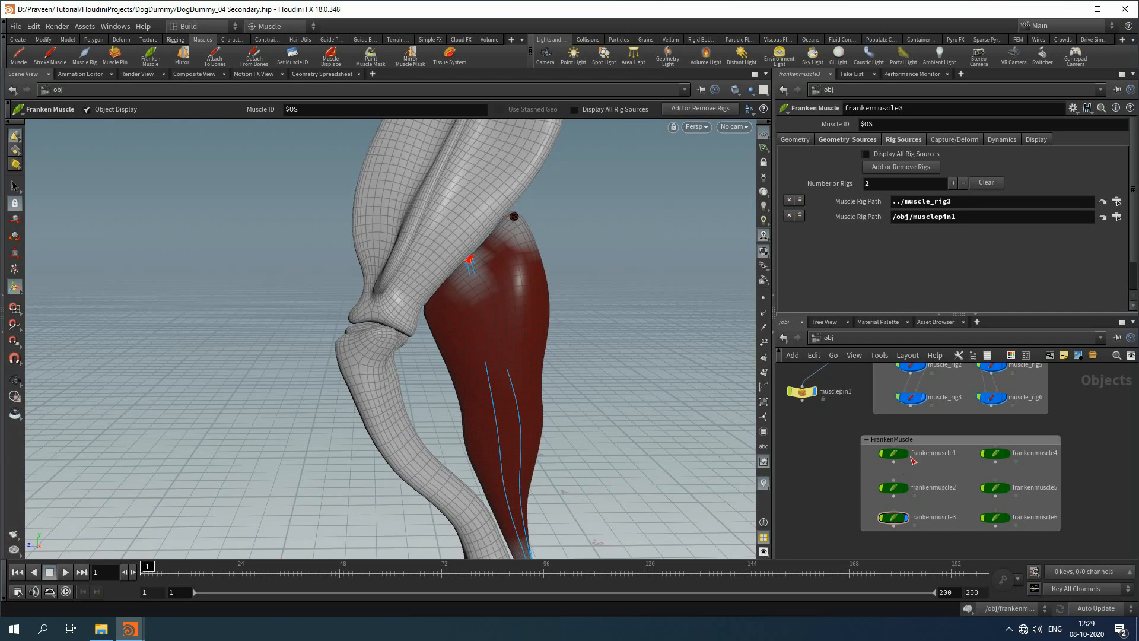
Display frankenmuscle3's capture guide and set the Capture Triangle Size to 0.3
left_click(803, 393)
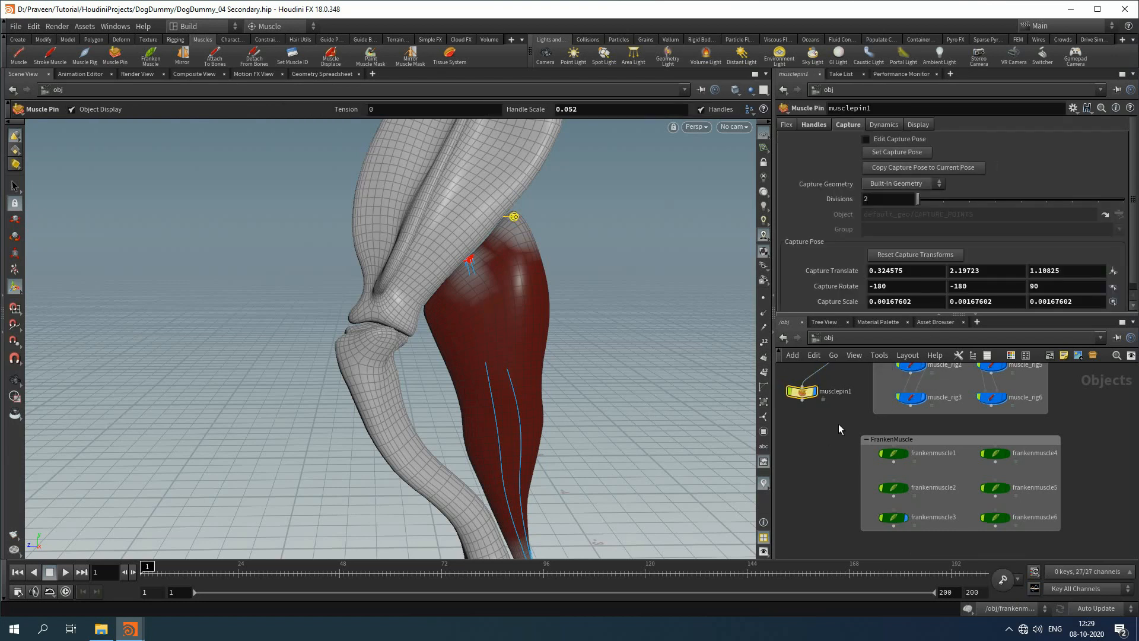
middle_click_drag(839, 424, 880, 409)
left_click(935, 509)
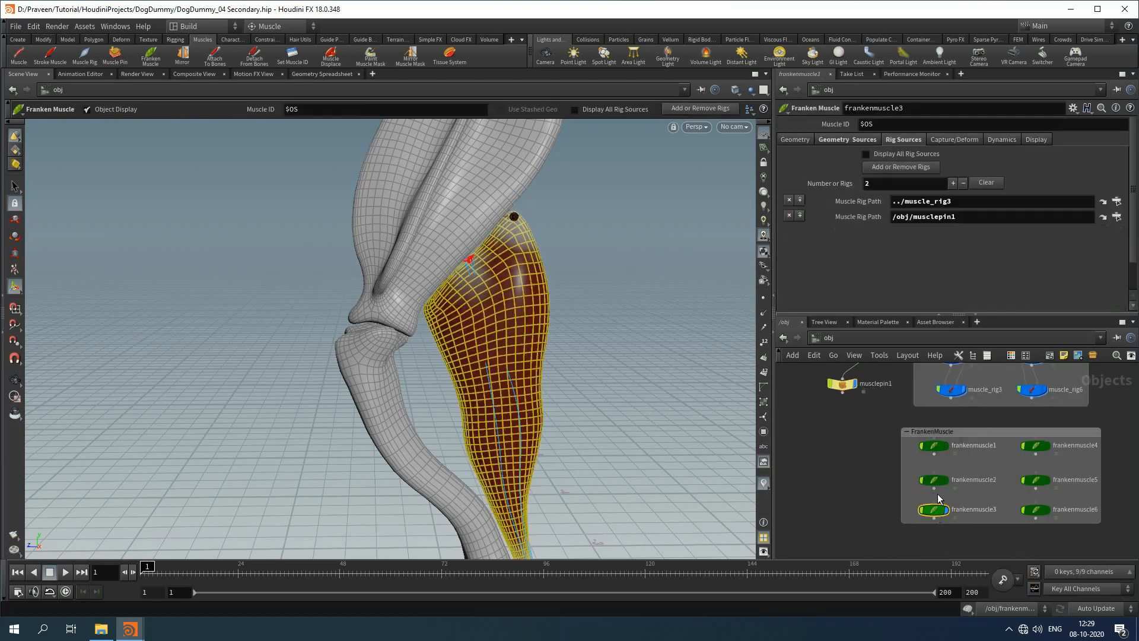
left_click(953, 141)
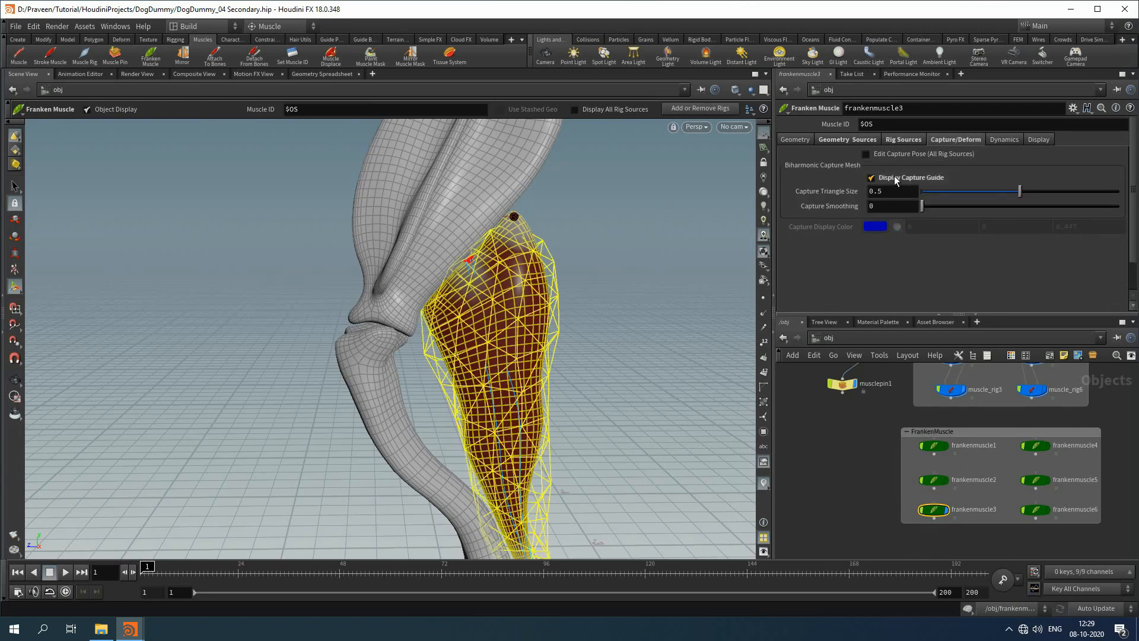
left_click_drag(618, 240, 562, 272, "alt")
middle_click_drag(562, 272, 552, 308, "alt")
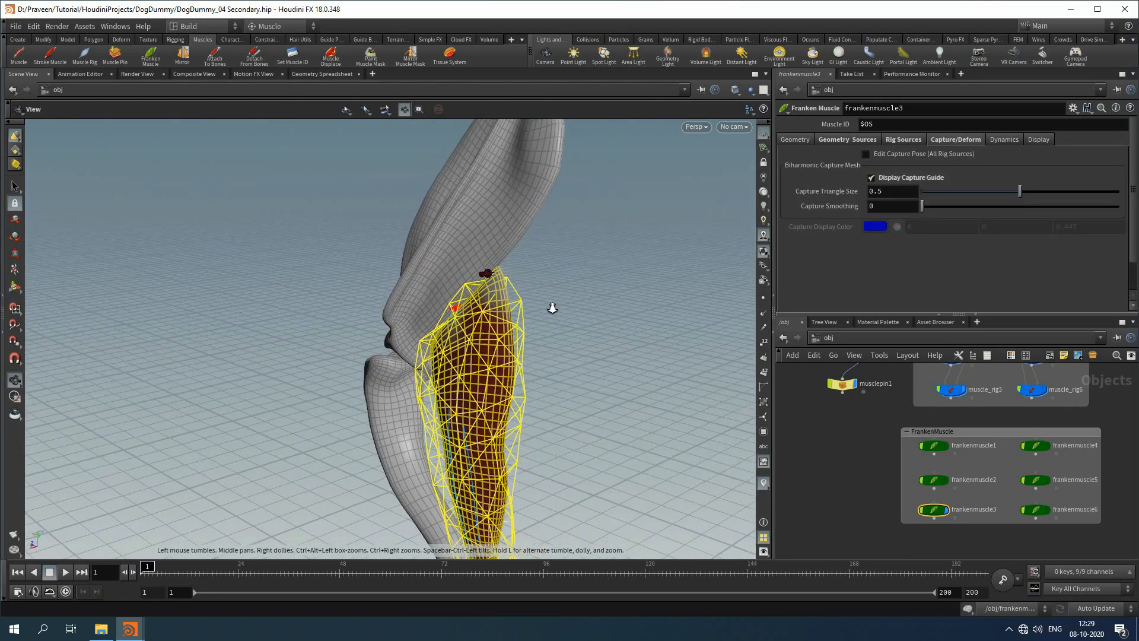
right_click_drag(552, 308, 798, 376, "alt")
mouse_move(520, 281)
left_mouse_down("alt")
mouse_move(531, 292)
mouse_move(460, 314)
mouse_move(520, 288)
mouse_move(654, 272)
mouse_move(539, 285)
left_mouse_up("alt")
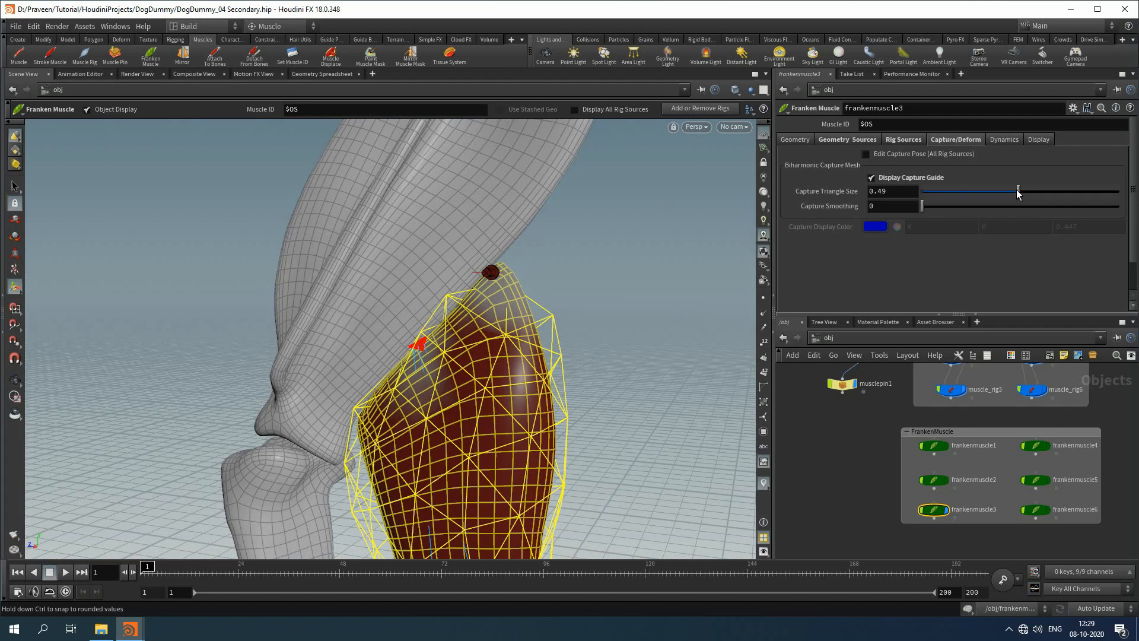
left_click_drag(1017, 191, 1007, 191)
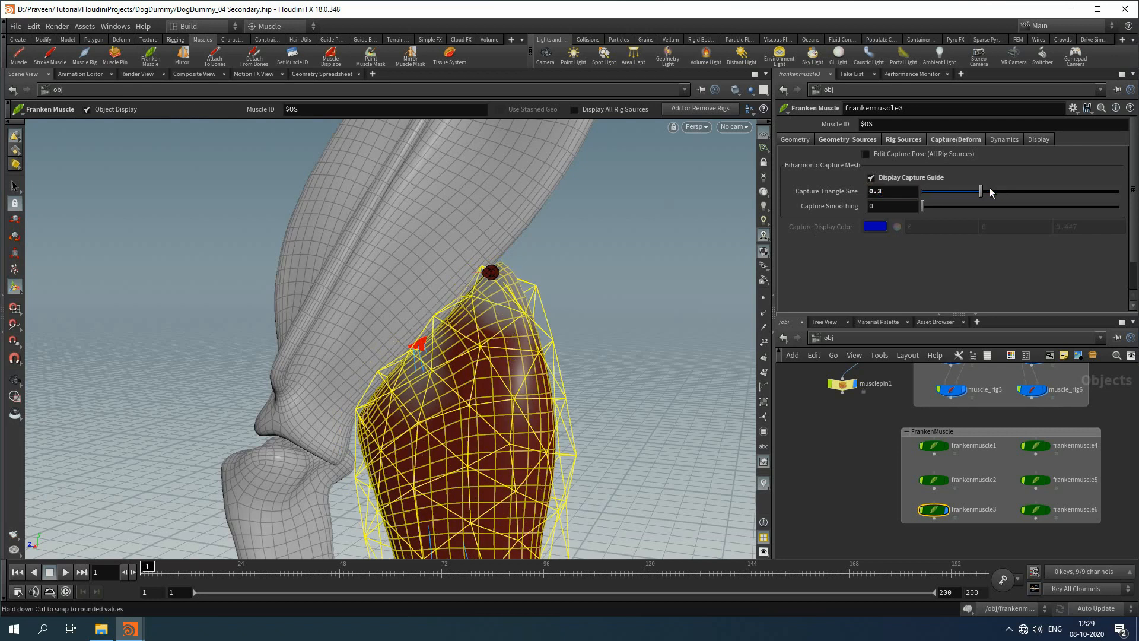
Hide frankenmuscle3's capture guide and scrub the first frames of the animation to check how the muscle follows the bone
right_click_drag(612, 279, 371, 276, "alt")
middle_click_drag(552, 400, 445, 317, "alt")
left_click_drag(444, 316, 494, 299, "alt")
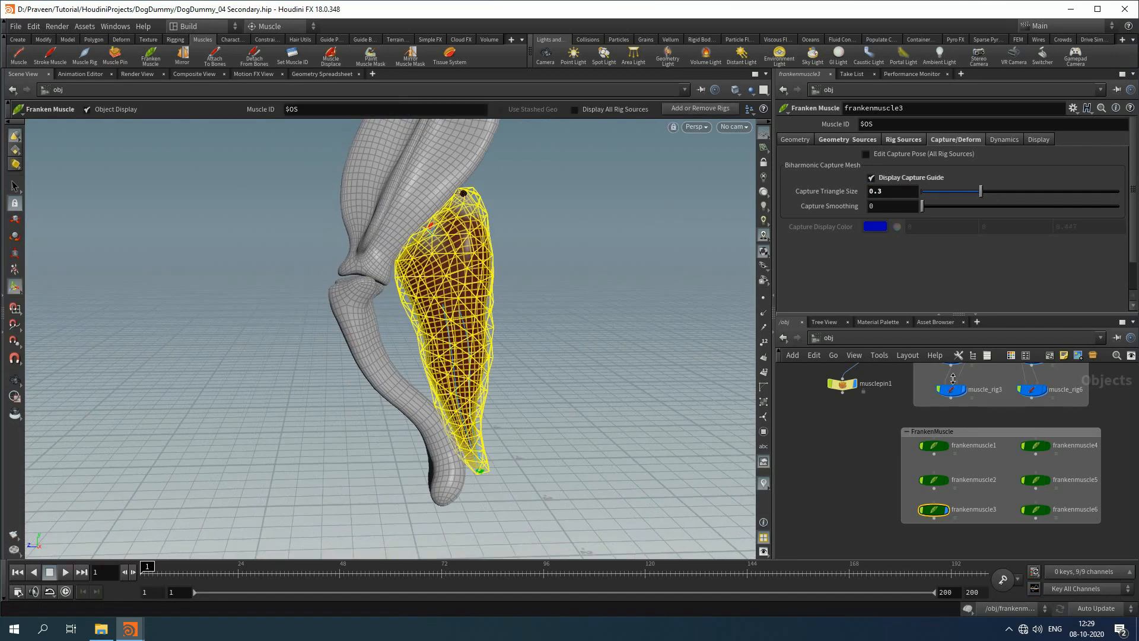
left_click(871, 177)
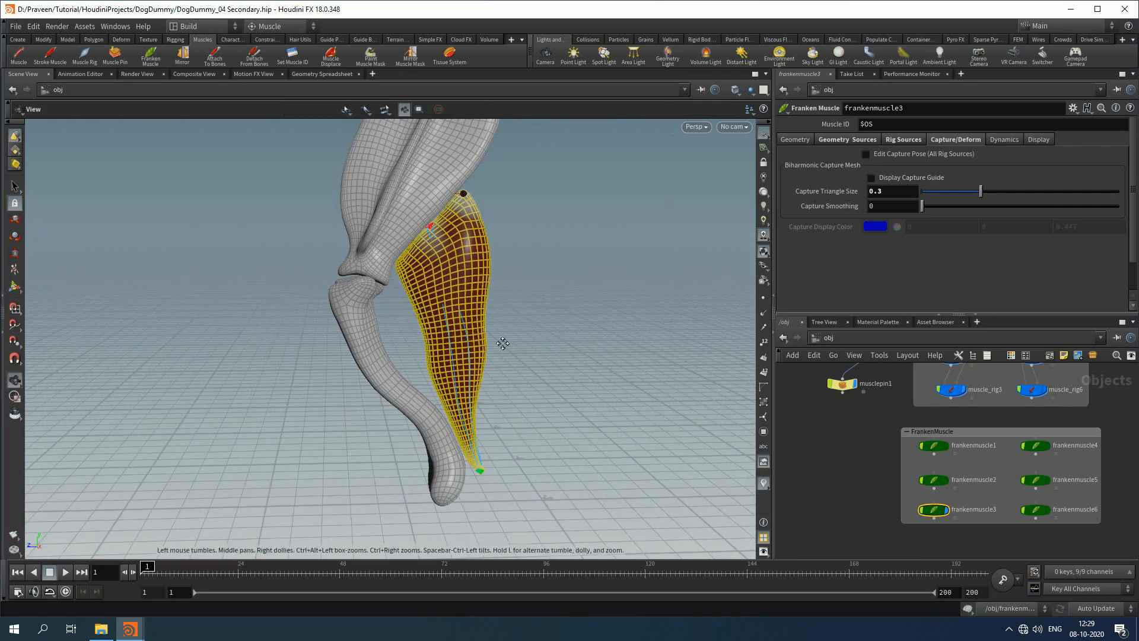
left_click_drag(503, 341, 534, 457, "alt")
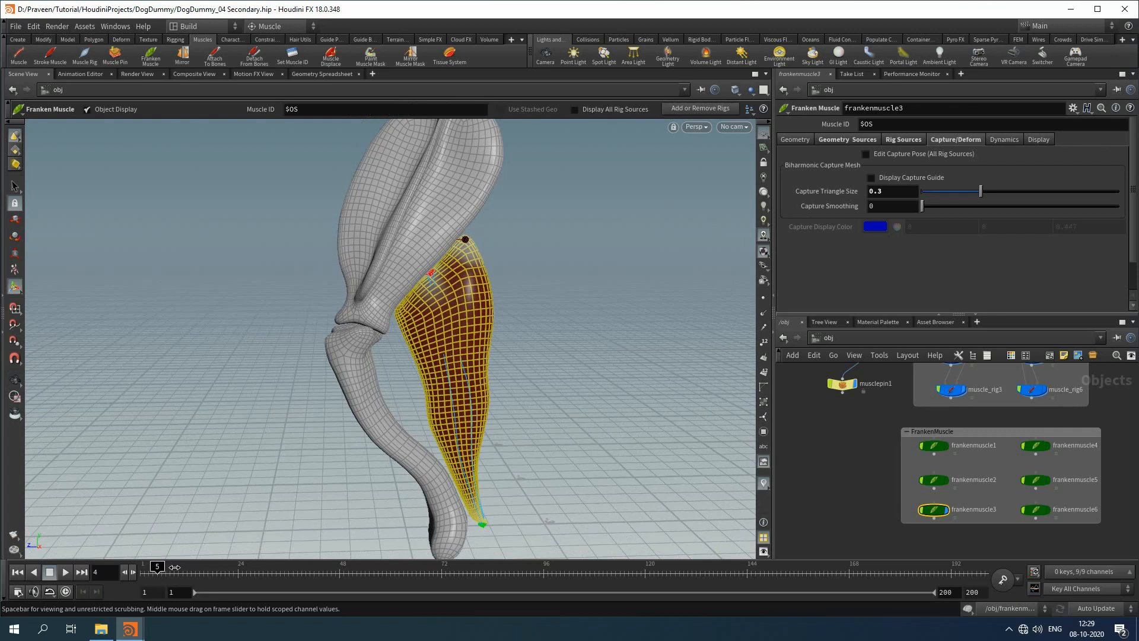
left_click_drag(201, 568, 136, 572)
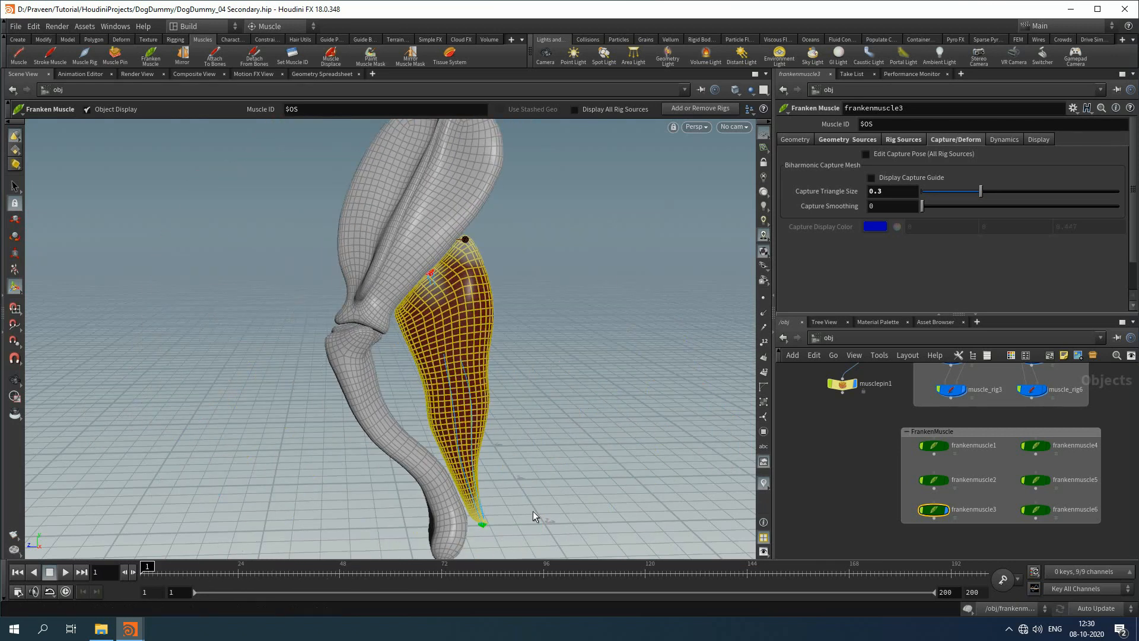
Place a second muscle pin in the right view on the muscle's front edge, beside the lower end of the upper leg bone
left_click(842, 501)
right_click_drag(519, 278, 712, 333, "alt")
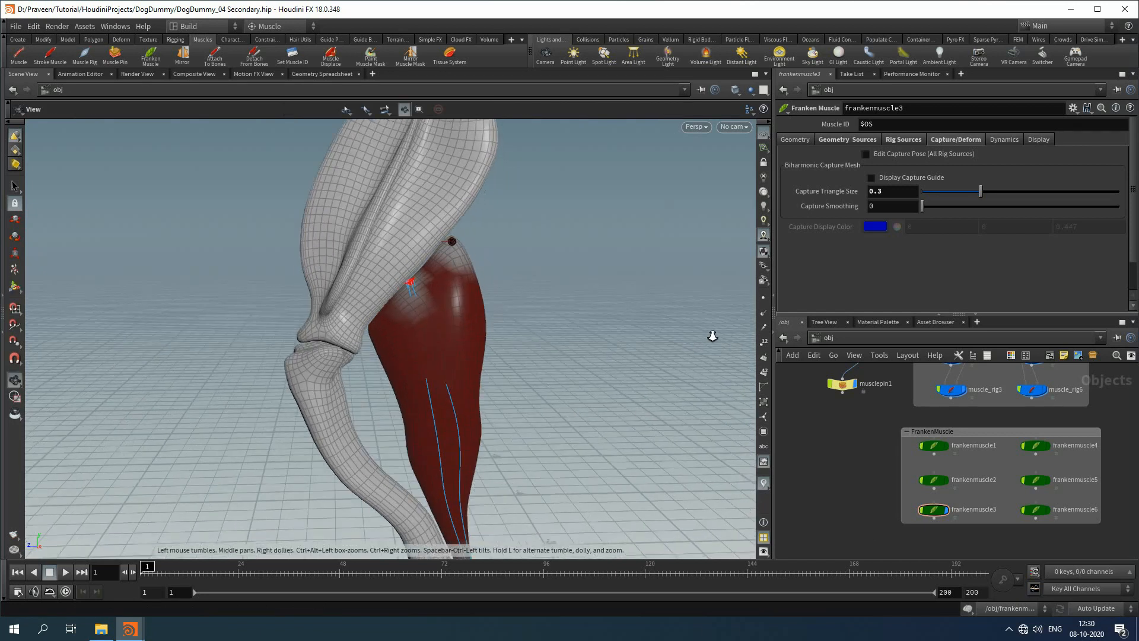
middle_click_drag(605, 336, 712, 338, "alt")
right_click_drag(659, 337, 791, 389, "alt")
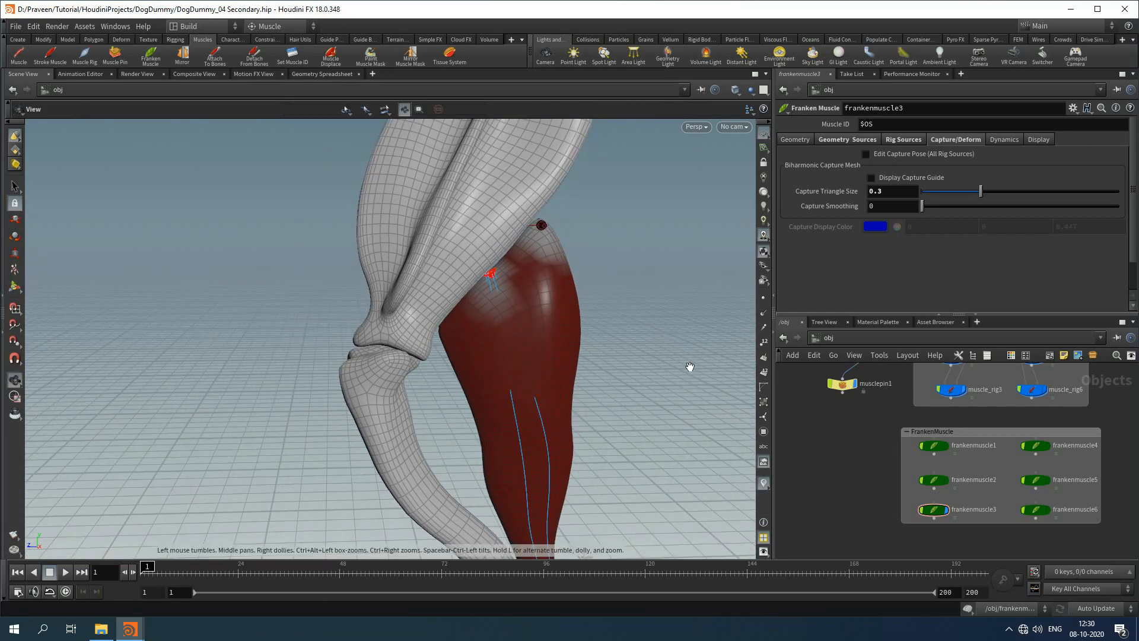
key("space+4")
left_click(113, 57)
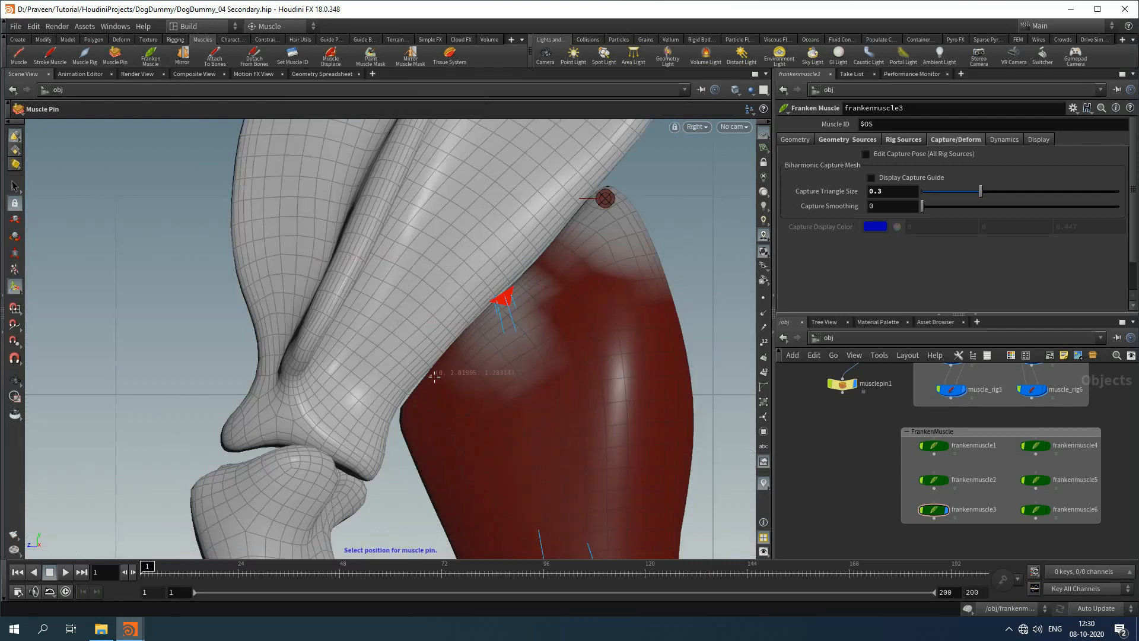
left_click(411, 409)
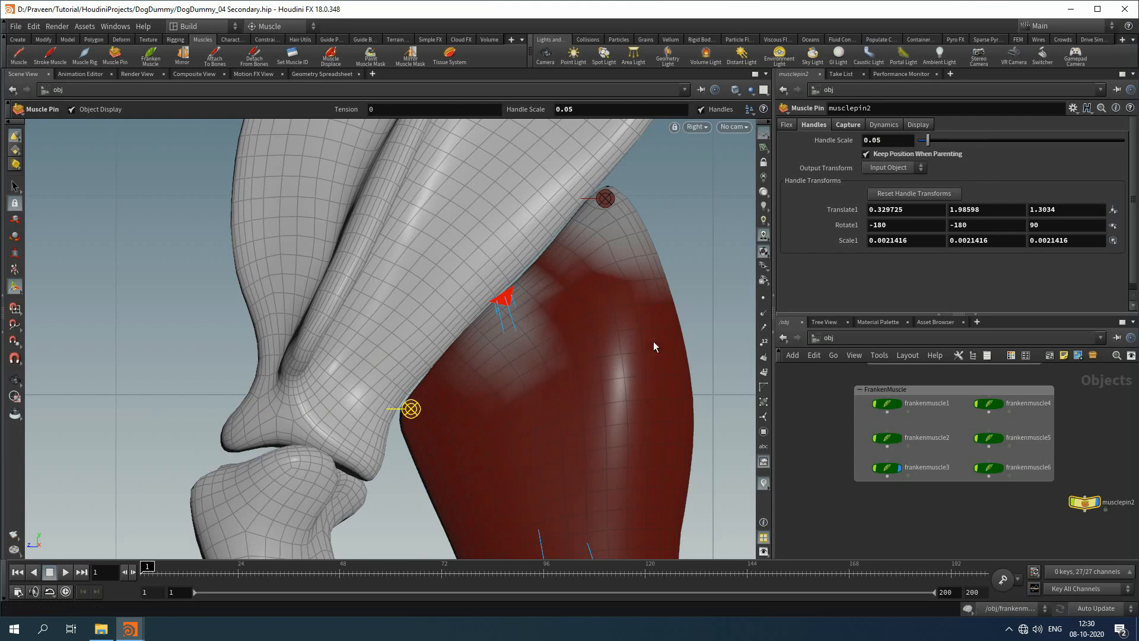
Parent musclepin2, placed below musclepin1 in the network, to chain_bone1 and test the link on the timeline
left_click_drag(1091, 505, 832, 501)
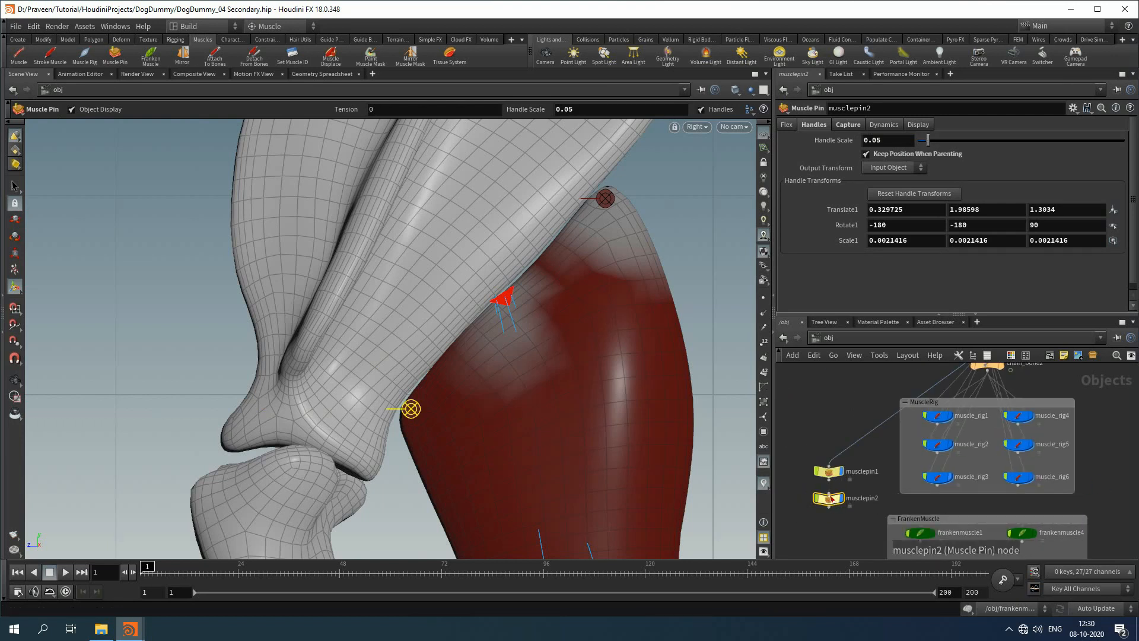
middle_click_drag(854, 467, 851, 495)
left_click_drag(829, 525, 983, 437)
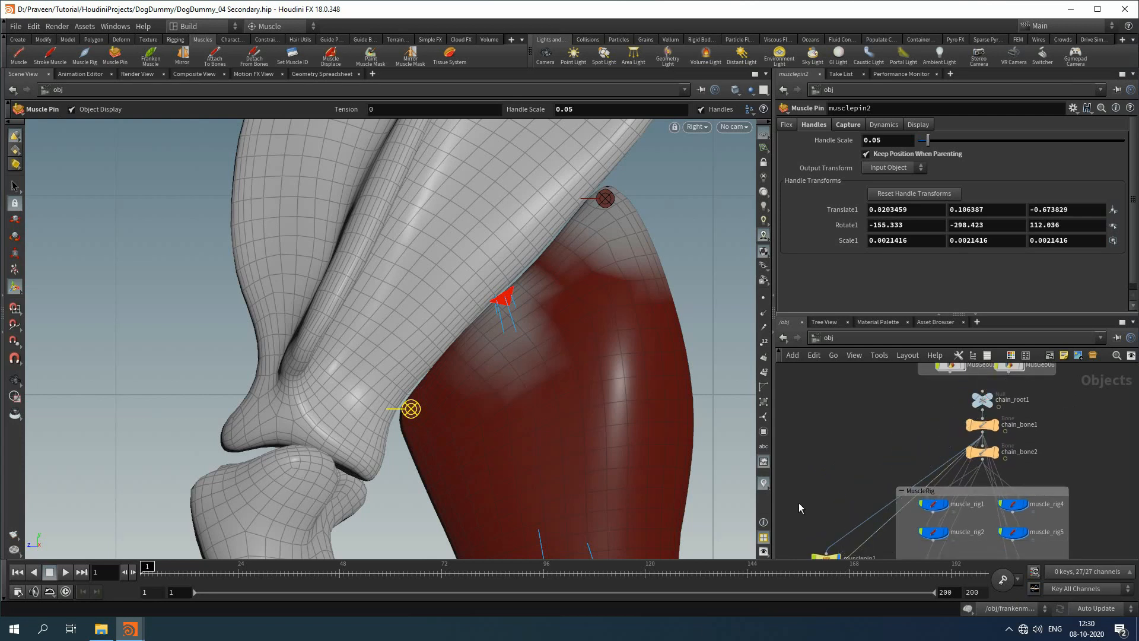
scroll(815, 472, "down", 4)
middle_click_drag(814, 460, 843, 406)
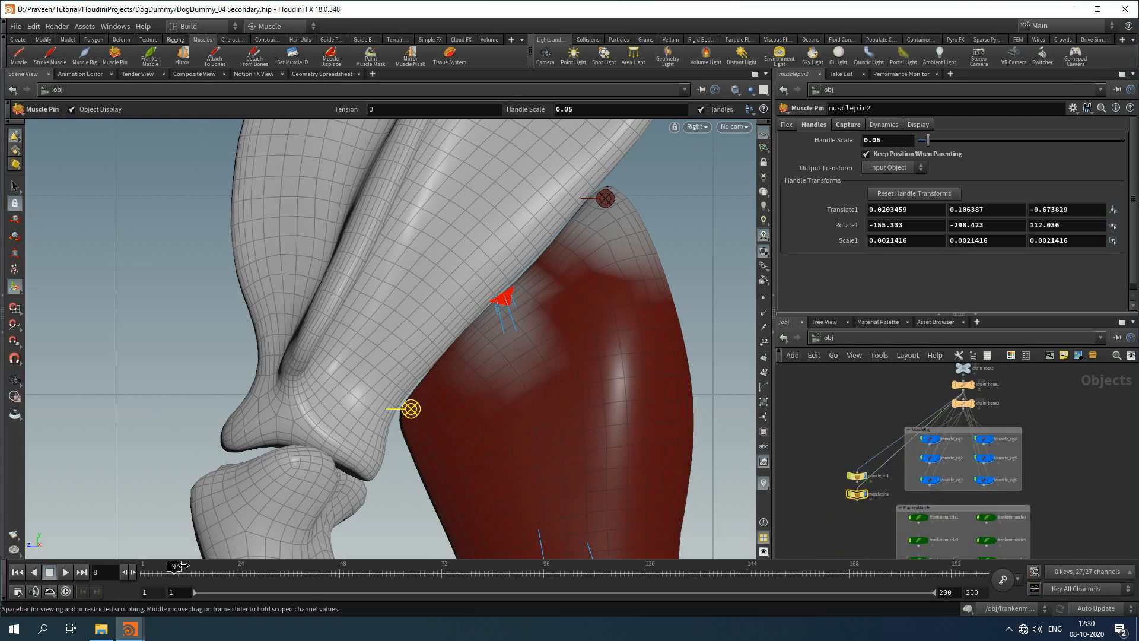
left_click_drag(183, 565, 3, 538)
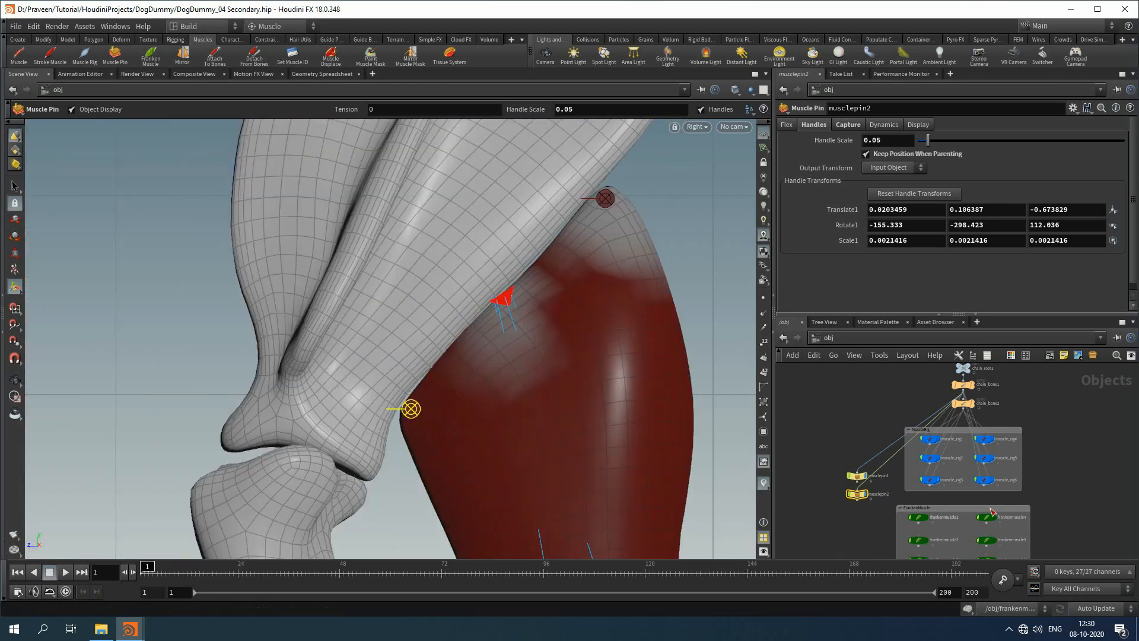
Briefly show frankenmuscle3's capture guide to examine its coverage around the two muscle pins, and hide it again
middle_click_drag(992, 512, 1011, 472)
left_click(937, 521)
left_click(890, 177)
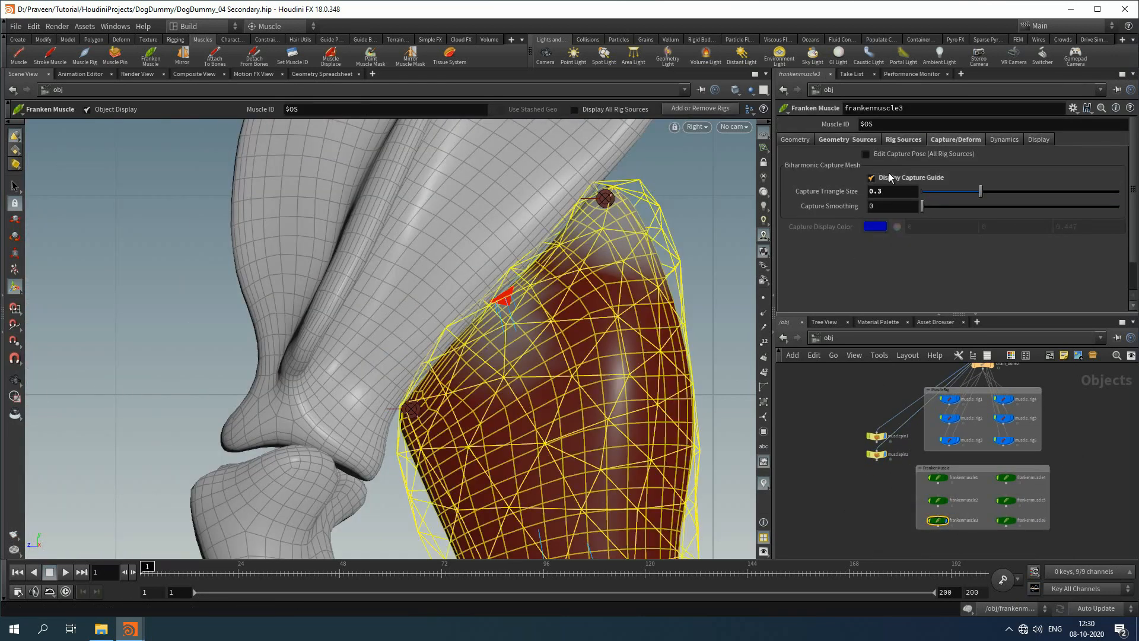
left_click(890, 176)
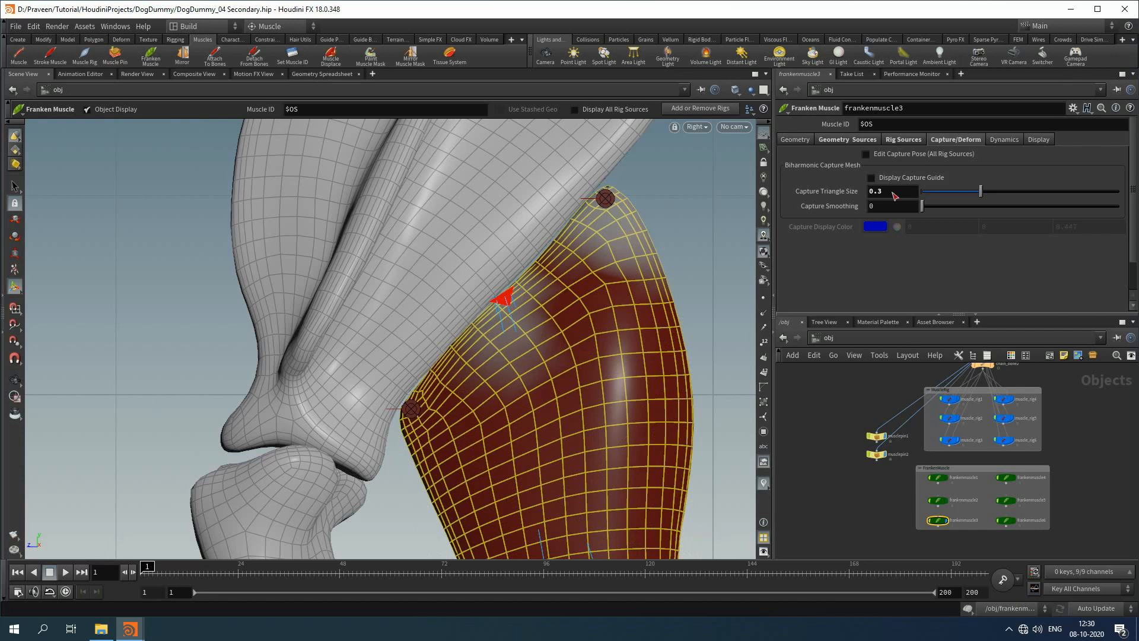
Add a third muscle rig source to frankenmuscle3 and assign musclepin2 to it
left_click(913, 142)
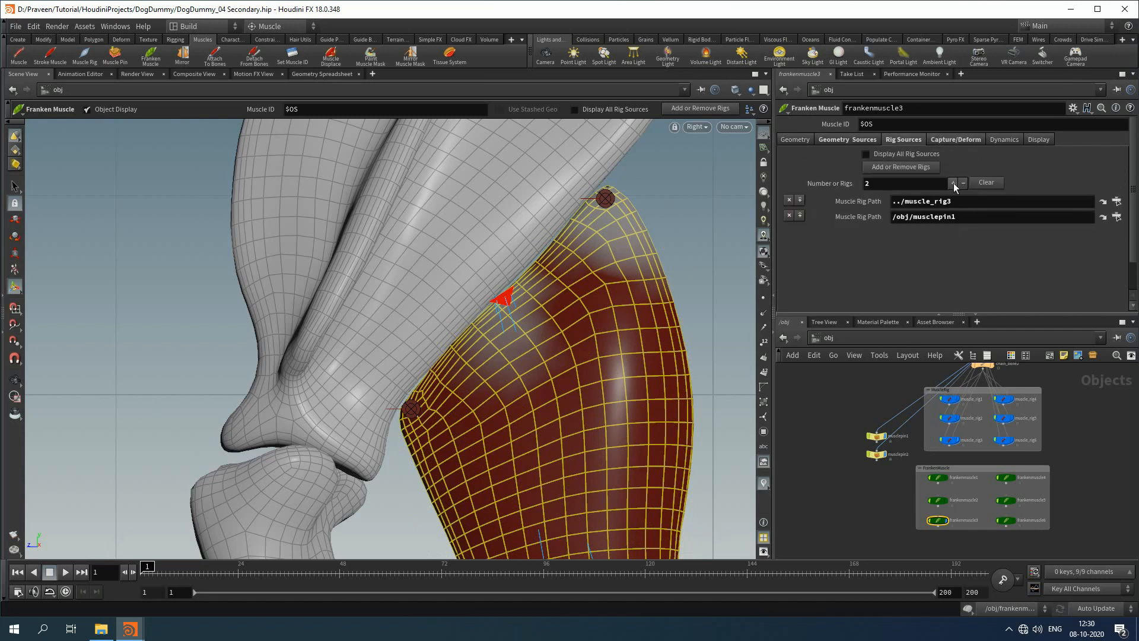
left_click(954, 183)
left_click(1116, 232)
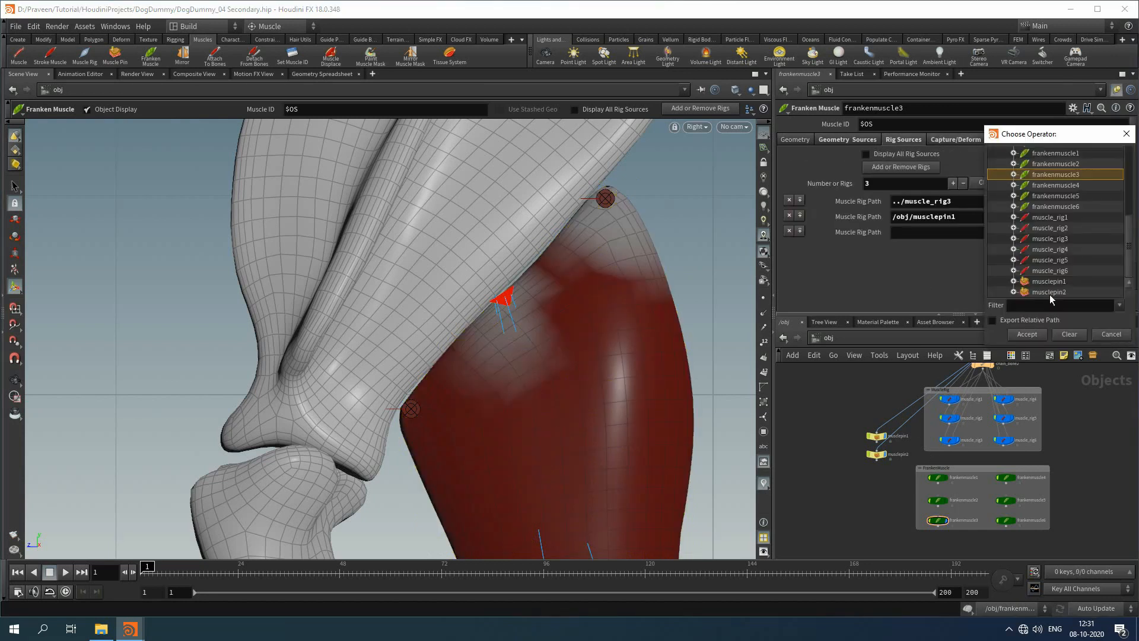
double_click(1049, 292)
Scrub to about frame 34 to check how frankenmuscle3 follows the leg with both pins, and return to frame 1
left_click_drag(220, 568, 284, 561)
right_click_drag(371, 193, 212, 163, "alt")
middle_click_drag(356, 382, 287, 293, "alt")
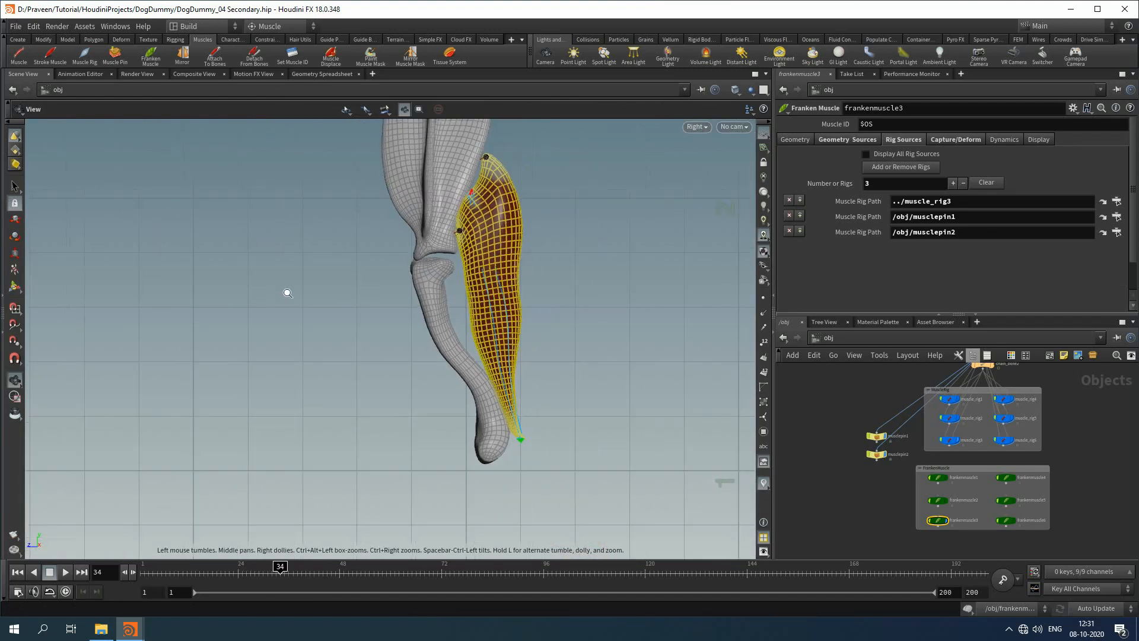
key("Escape")
mouse_move(280, 568)
left_mouse_down()
mouse_move(388, 567)
mouse_move(367, 577)
mouse_move(378, 567)
mouse_move(3, 567)
left_mouse_up()
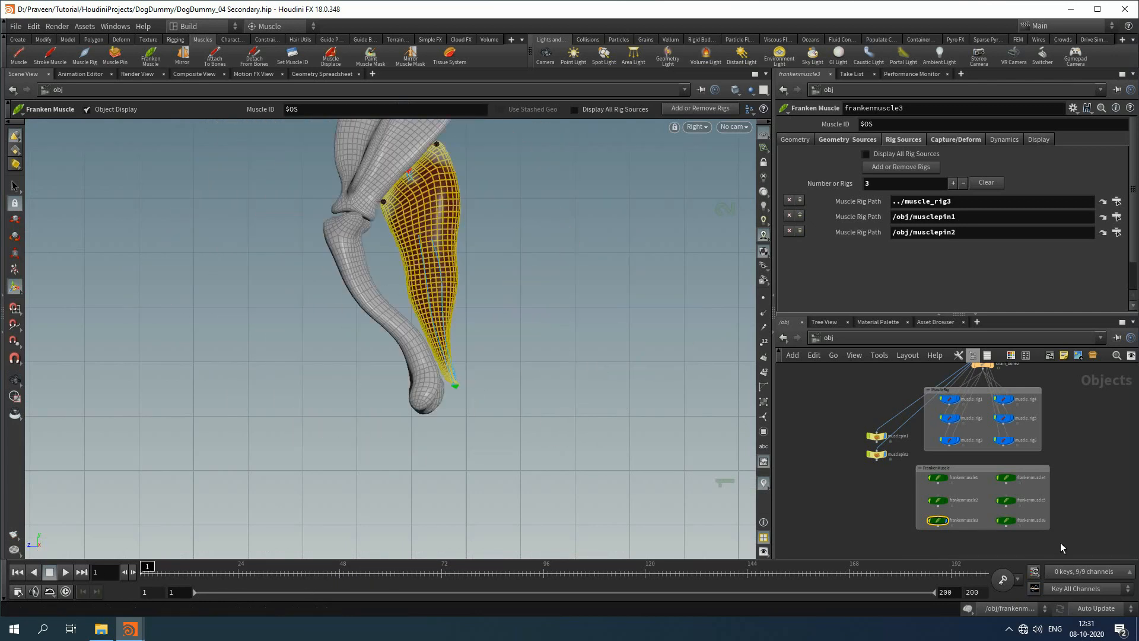
Display all six Franken muscles and all six muscle rigs together on the leg
left_click_drag(896, 479, 896, 479)
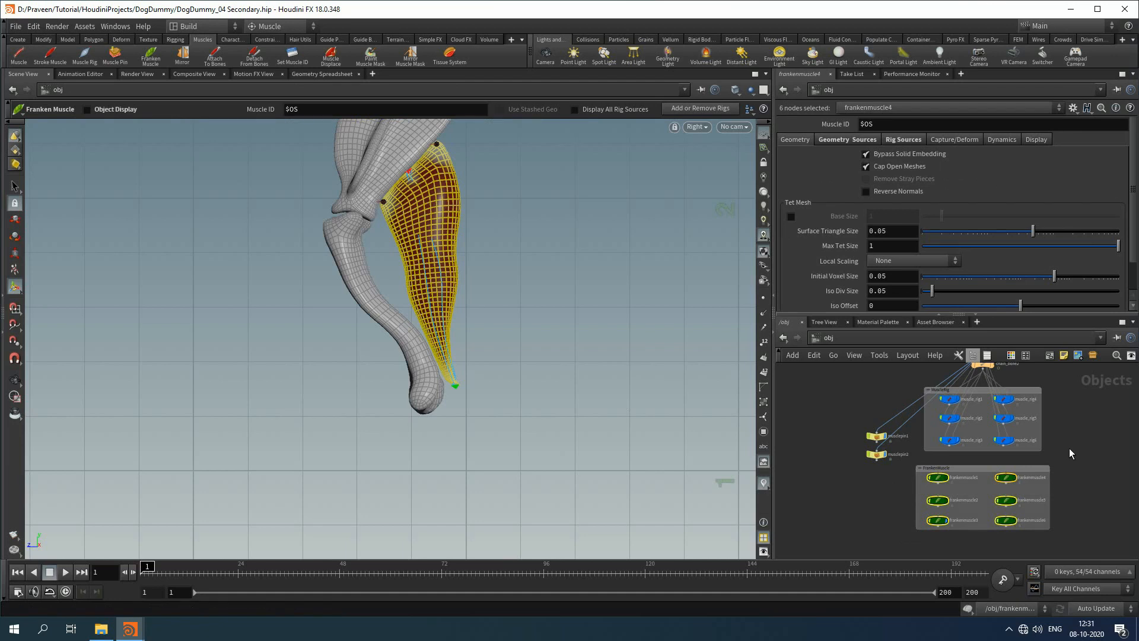
left_click_drag(1069, 447, 945, 401, "shift")
left_click(1018, 395)
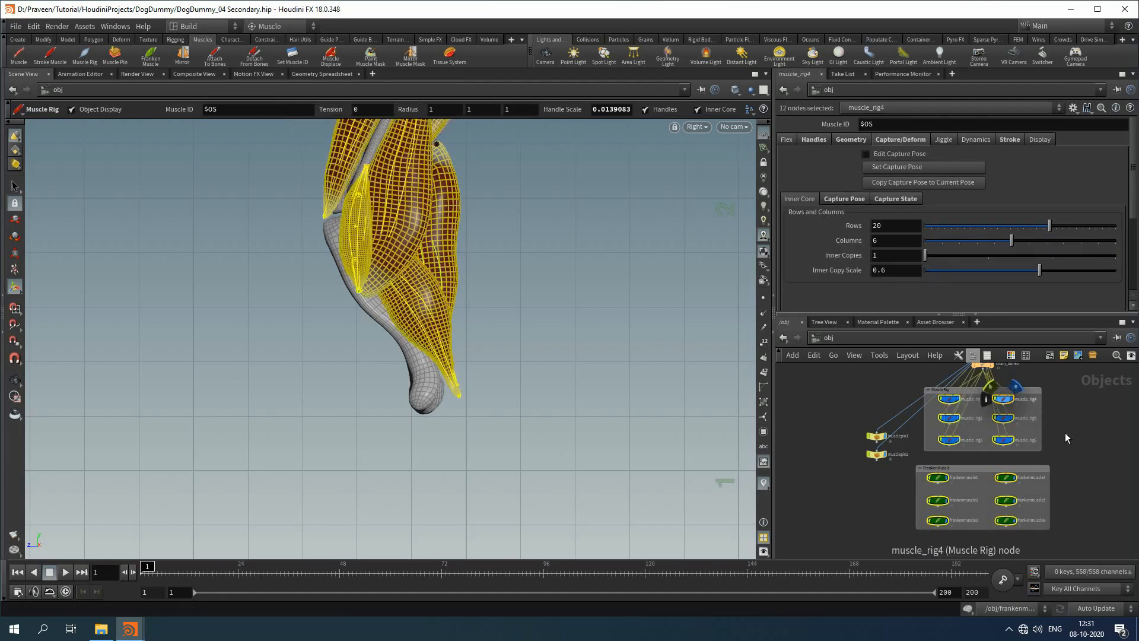
left_click(1066, 433)
right_click_drag(579, 376, 353, 350, "alt")
middle_click_drag(353, 351, 352, 449, "alt")
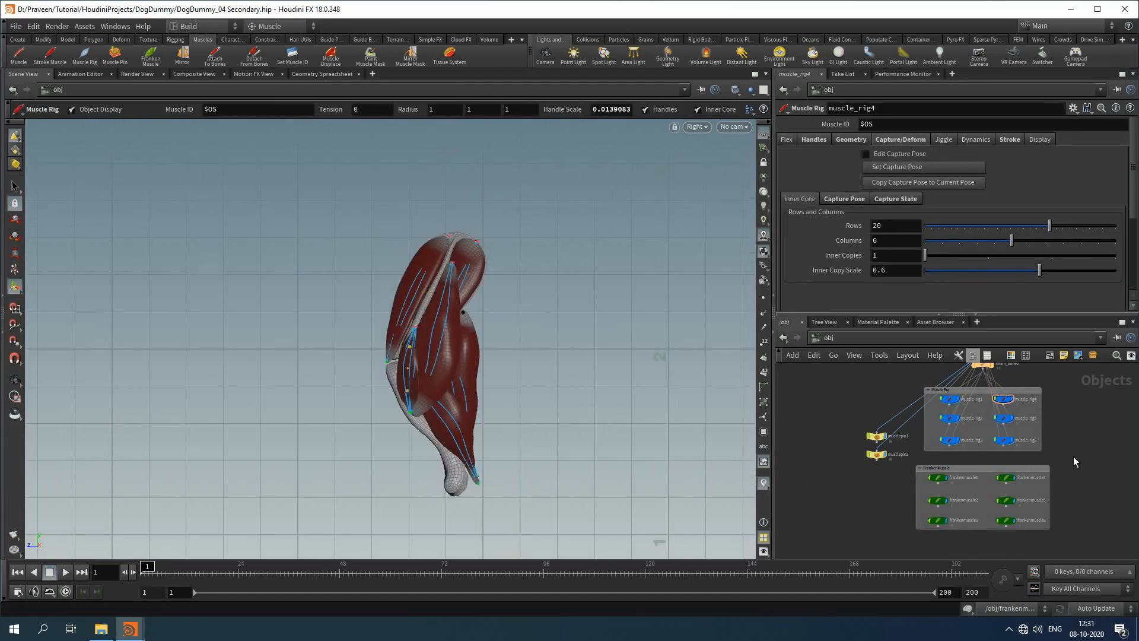
Hide the six muscle rigs and scrub the animation to check all the Franken muscles, ending at frame 1
left_click_drag(944, 410, 944, 410)
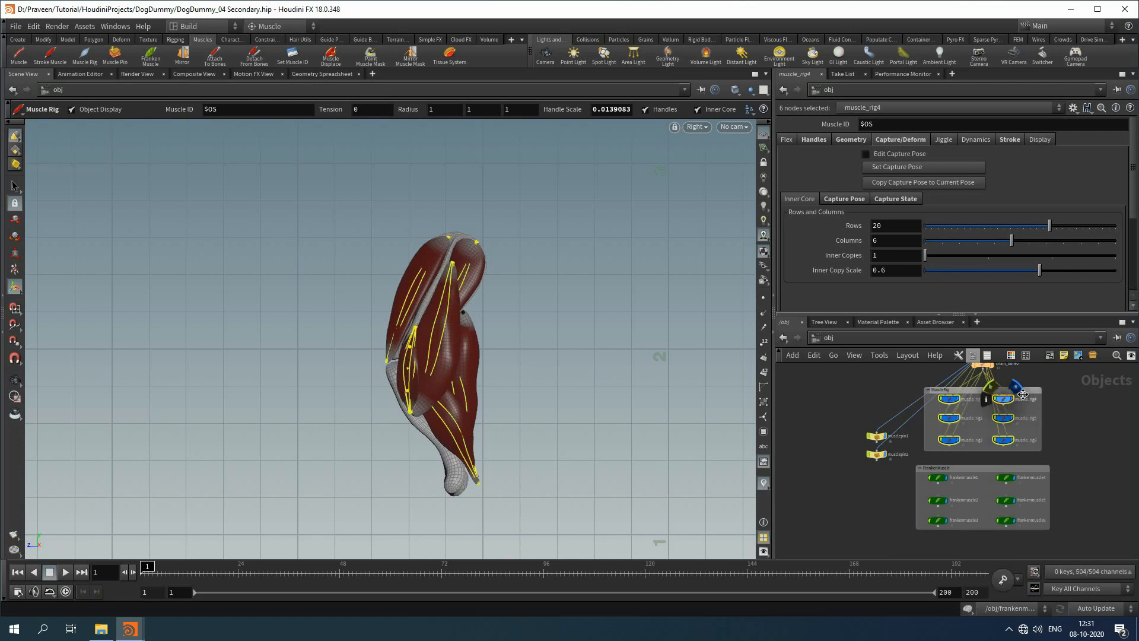
left_click(1017, 389)
left_click_drag(180, 572, 419, 600)
left_click_drag(273, 608, 22, 584)
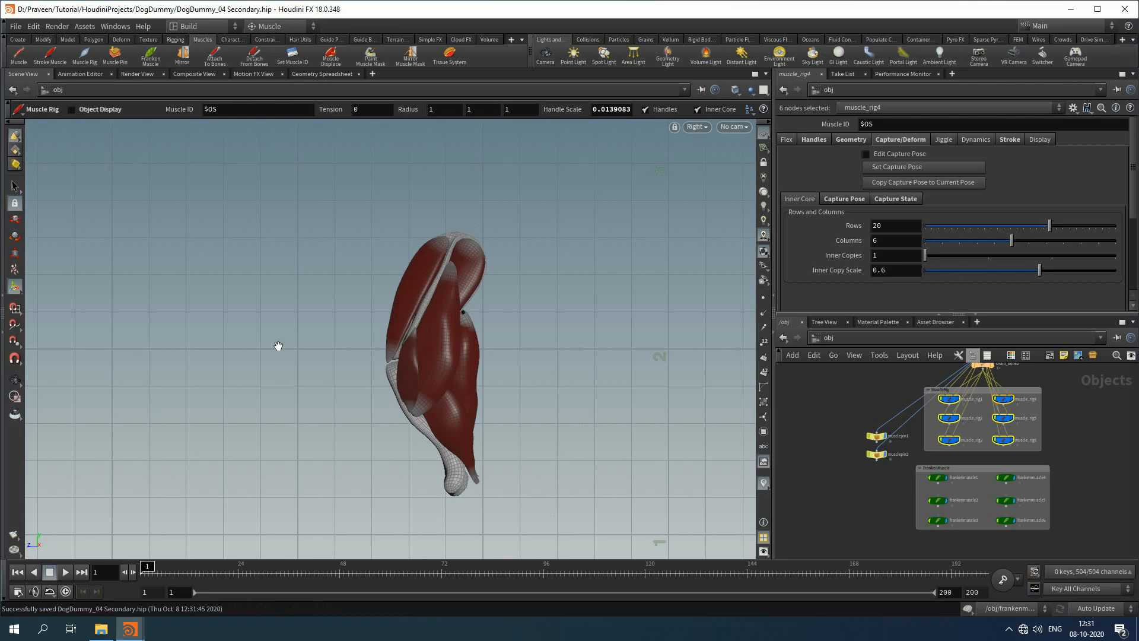
Switch to the perspective view and enable Use Jiggle on all six muscle rigs
right_click_drag(277, 346, 386, 424, "alt")
middle_click_drag(386, 423, 305, 429, "alt")
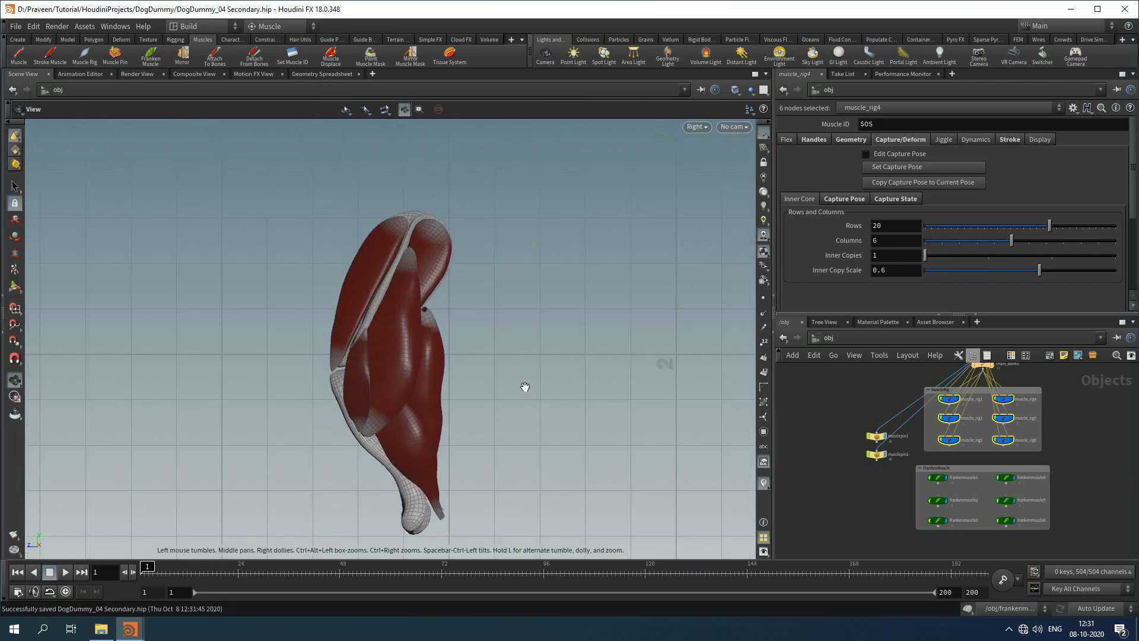
key("space+1")
right_click_drag(647, 423, 199, 291, "alt")
left_click_drag(391, 357, 437, 364, "alt")
middle_click_drag(437, 363, 349, 358, "alt")
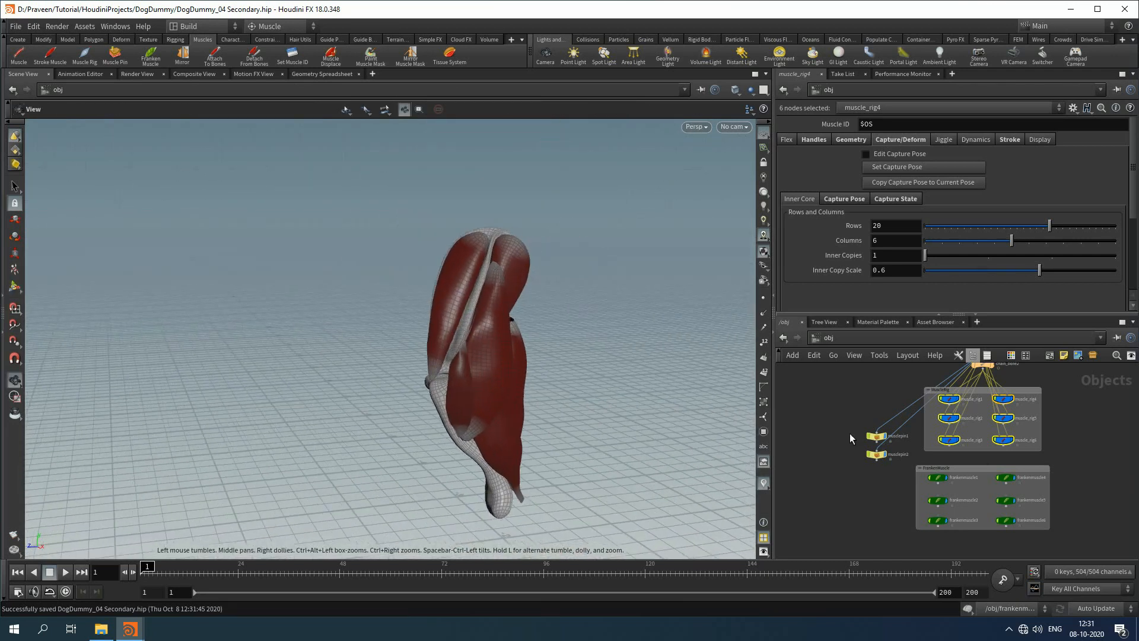
left_click_drag(962, 407, 941, 396)
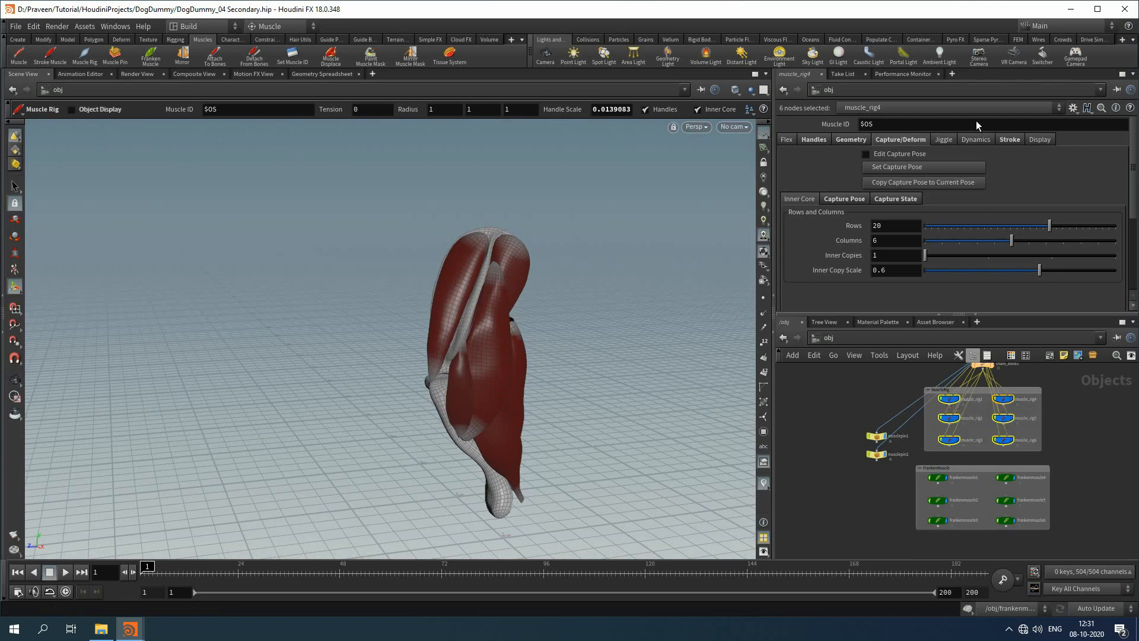
left_click(944, 140)
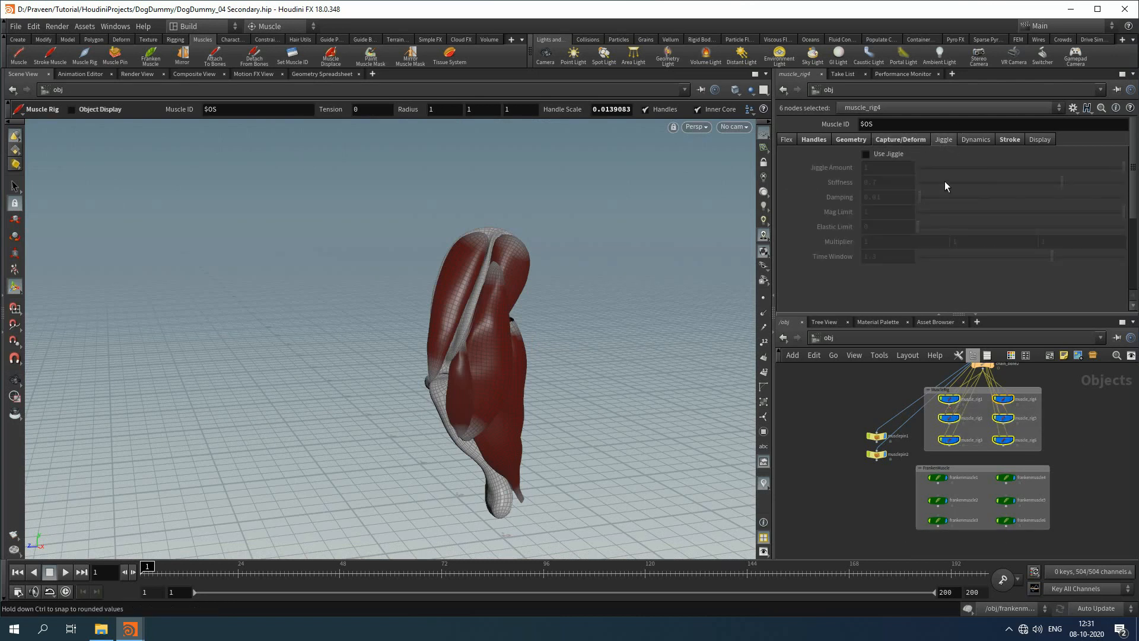
left_click(872, 156)
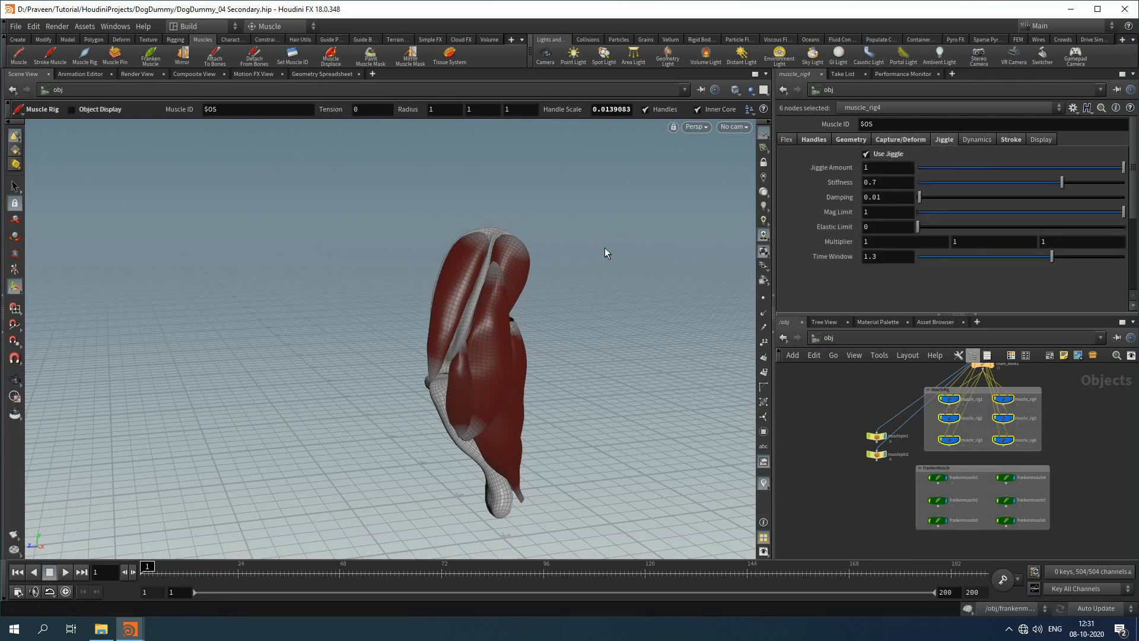
key("Escape")
left_click_drag(631, 237, 543, 231)
key("Return")
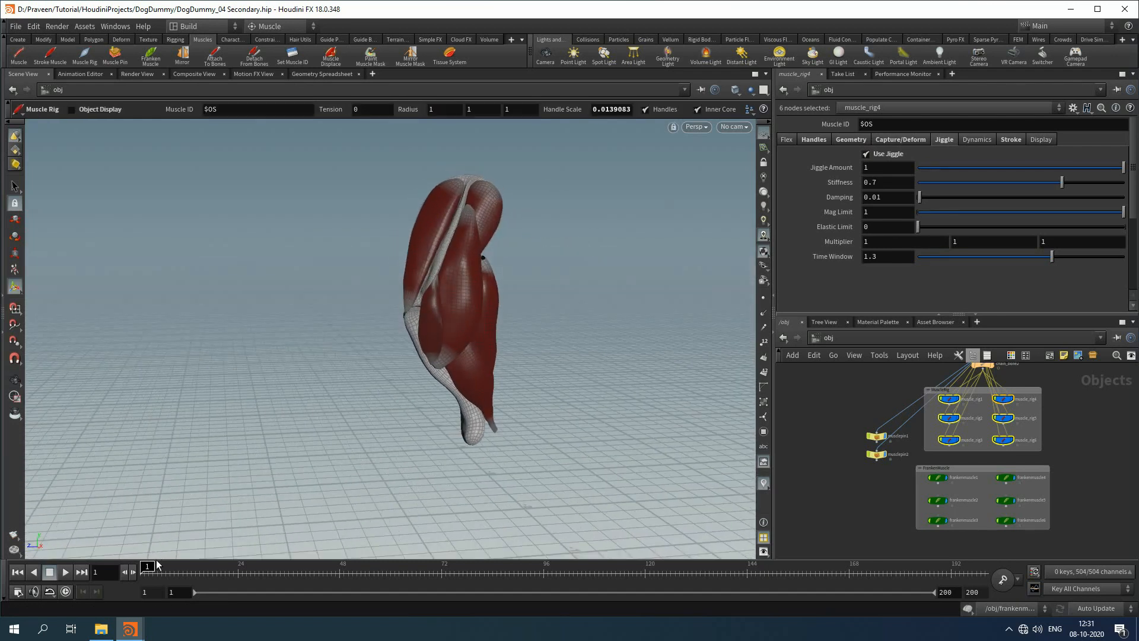